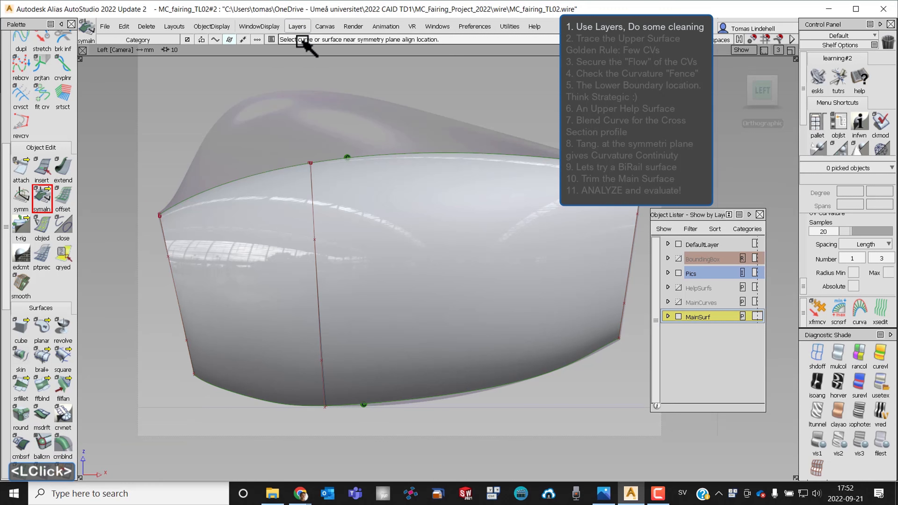
Step: Name the new layer UpperCurves and hide the MainSurf layer
{"action": "double_click", "coordinate": [692, 332]}
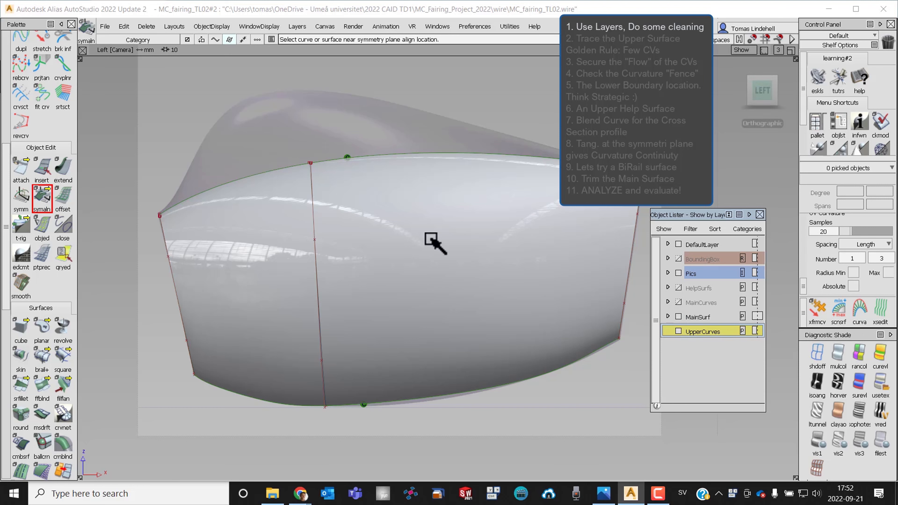
{"action": "left_click_drag", "start_coordinate": [431, 239], "coordinate": [392, 263], "text": "alt+shift"}
{"action": "right_click_drag", "start_coordinate": [391, 263], "coordinate": [377, 251], "text": "alt+shift"}
{"action": "middle_click_drag", "start_coordinate": [377, 251], "coordinate": [355, 226], "text": "alt+shift"}
{"action": "left_click_drag", "start_coordinate": [356, 226], "coordinate": [431, 301], "text": "alt+shift"}
{"action": "left_click_drag", "start_coordinate": [363, 261], "coordinate": [566, 350], "text": "alt+shift"}
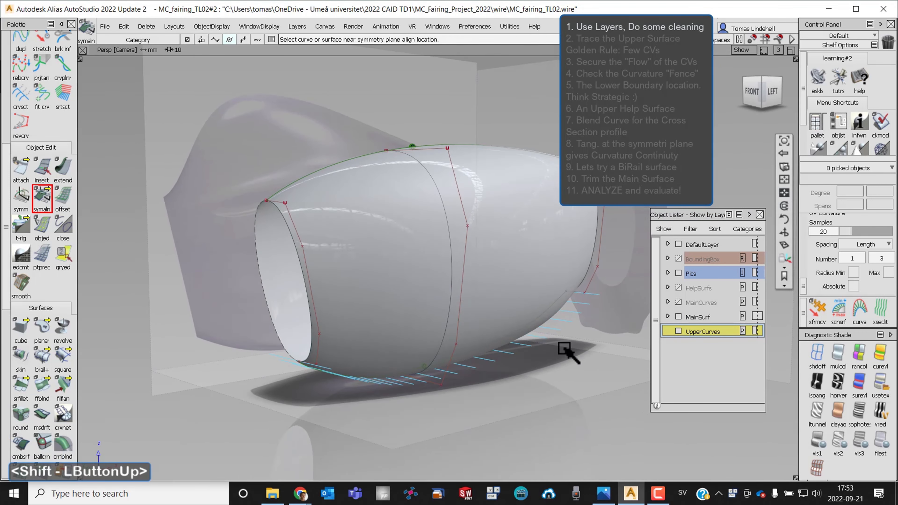
{"action": "left_click", "coordinate": [679, 317]}
Step: Assign the three cross-section curves to the MainCurves layer and show the MainSurf layer again in the left view
{"action": "left_click_drag", "start_coordinate": [395, 257], "coordinate": [370, 223], "text": "alt+shift"}
{"action": "left_click_drag", "start_coordinate": [435, 224], "coordinate": [436, 224], "text": "ctrl+shift"}
{"action": "left_click_drag", "start_coordinate": [249, 241], "coordinate": [605, 244]}
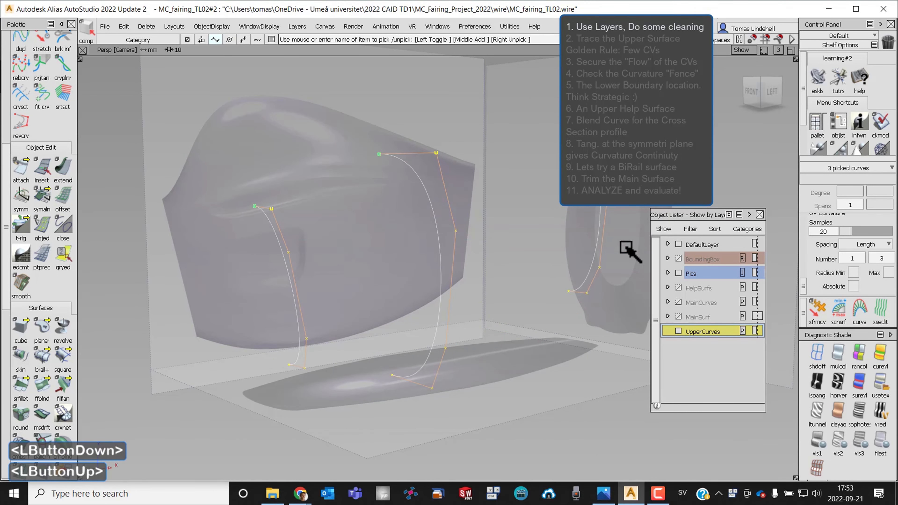
{"action": "right_click_drag", "start_coordinate": [712, 304], "coordinate": [706, 307]}
{"action": "left_click_drag", "start_coordinate": [530, 311], "coordinate": [696, 413], "text": "alt+shift"}
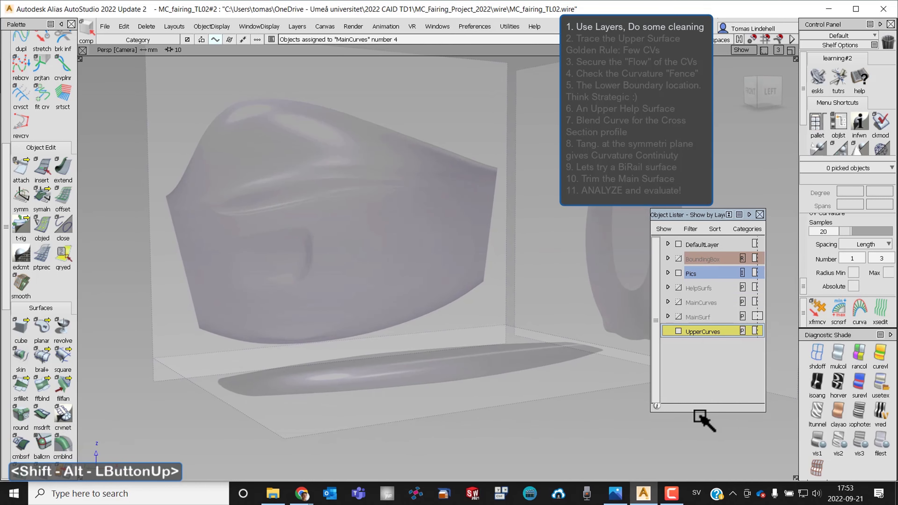
{"action": "left_click", "coordinate": [770, 93]}
{"action": "left_click", "coordinate": [678, 316]}
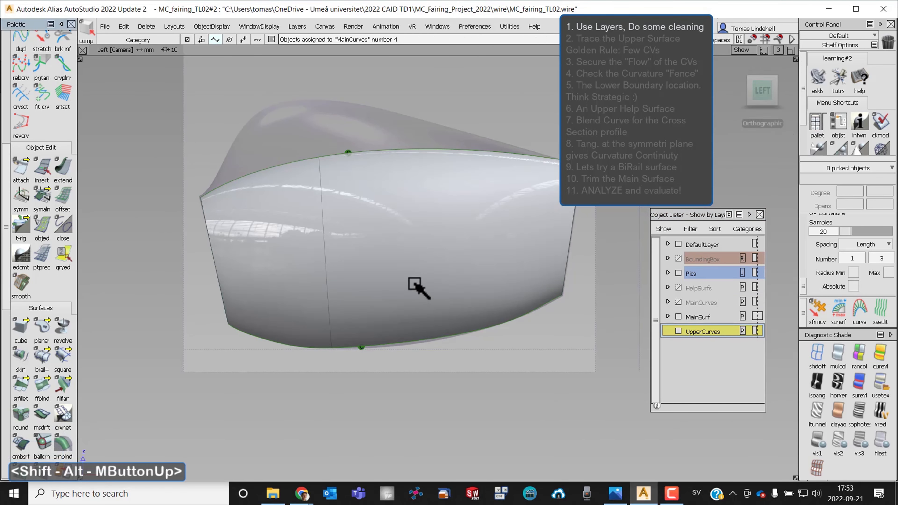
Step: Start a CV curve snapped to the main surface's upper front corner and place its second CV along the fairing edge
{"action": "middle_click_drag", "start_coordinate": [419, 287], "coordinate": [367, 277], "text": "alt+shift"}
{"action": "right_click_drag", "start_coordinate": [368, 277], "coordinate": [385, 276], "text": "alt+shift"}
{"action": "left_click_drag", "start_coordinate": [7, 172], "coordinate": [7, 67]}
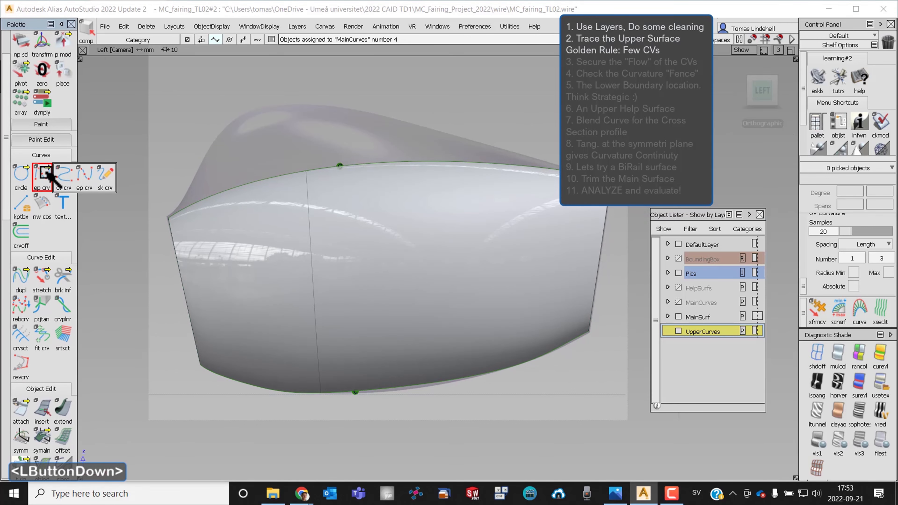
{"action": "left_click_drag", "start_coordinate": [47, 172], "coordinate": [65, 174]}
{"action": "left_click", "coordinate": [186, 209], "text": "alt+shift"}
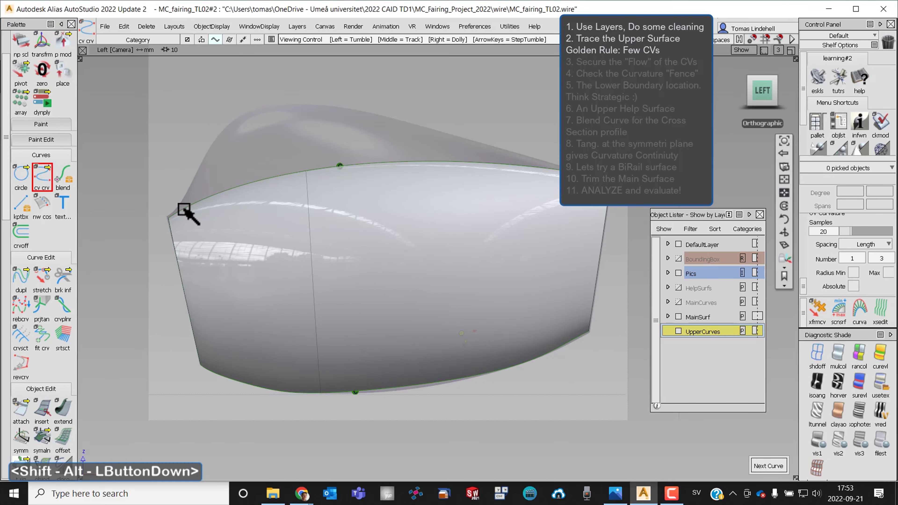
{"action": "right_click_drag", "start_coordinate": [186, 208], "coordinate": [287, 170], "text": "alt+shift"}
{"action": "middle_click_drag", "start_coordinate": [287, 169], "coordinate": [399, 180], "text": "alt+shift"}
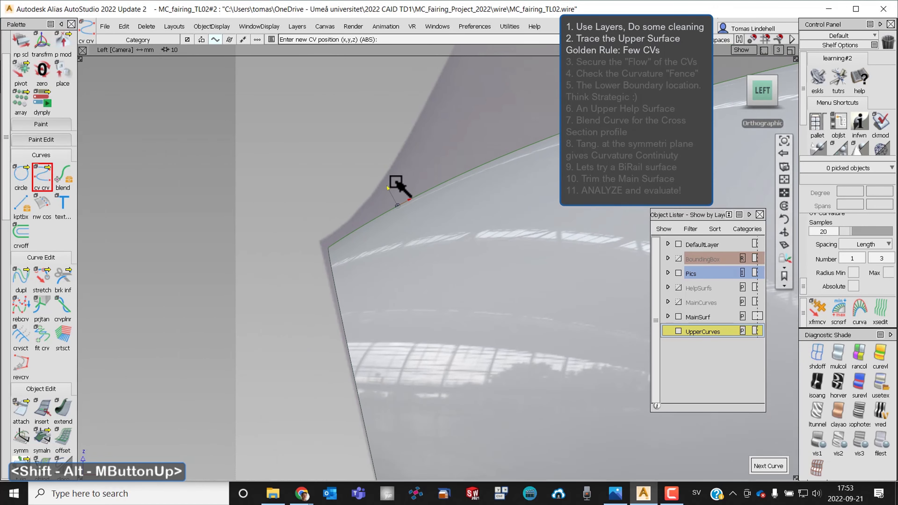
{"action": "left_click", "coordinate": [319, 258], "text": "ctrl+alt"}
{"action": "left_click_drag", "start_coordinate": [318, 259], "coordinate": [371, 217], "text": "ctrl+alt"}
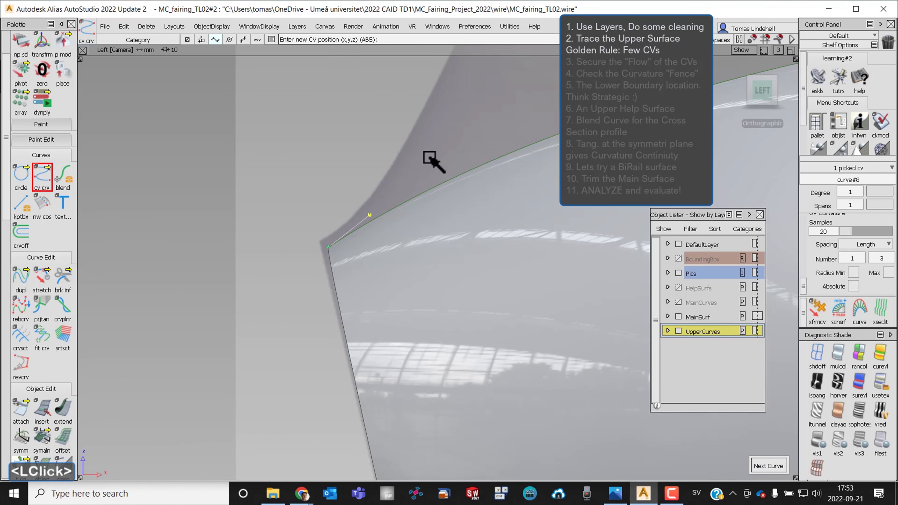
Step: Place the remaining CVs over the fairing's upper silhouette and snap the last one to the main surface's upper rear corner
{"action": "right_click_drag", "start_coordinate": [453, 107], "coordinate": [465, 157], "text": "alt+shift"}
{"action": "middle_click_drag", "start_coordinate": [465, 156], "coordinate": [366, 176], "text": "alt+shift"}
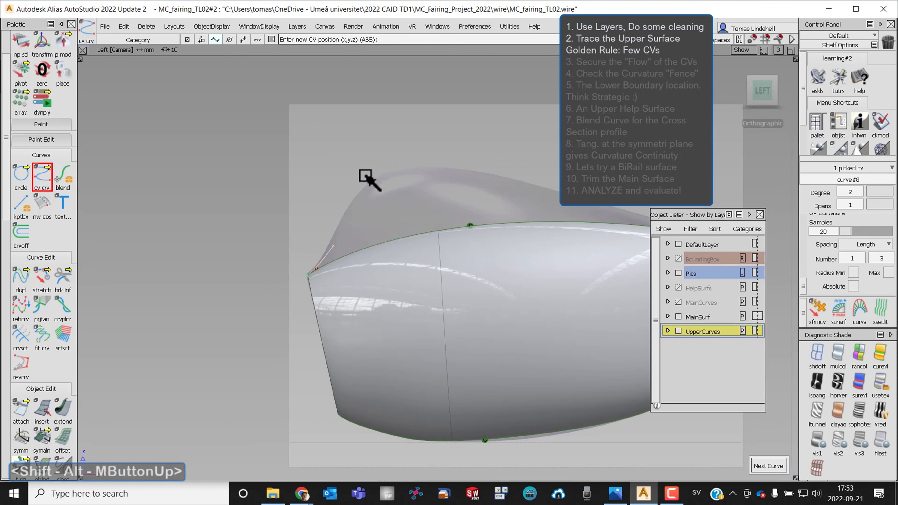
{"action": "left_click", "coordinate": [511, 161]}
{"action": "middle_click_drag", "start_coordinate": [510, 161], "coordinate": [391, 147], "text": "alt+shift"}
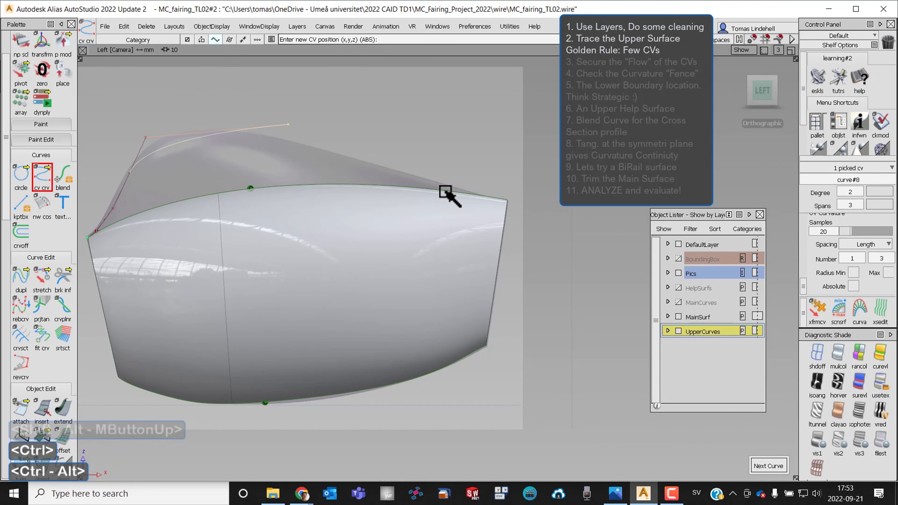
{"action": "left_click", "coordinate": [544, 218], "text": "ctrl+alt"}
Step: Move the curve's upper CVs so the curve follows the fairing's upper silhouette in the reference picture
{"action": "mouse_move", "coordinate": [542, 238]}
{"action": "left_mouse_down", "text": "ctrl+shift"}
{"action": "mouse_move", "coordinate": [538, 275]}
{"action": "mouse_move", "coordinate": [538, 231]}
{"action": "mouse_move", "coordinate": [576, 227]}
{"action": "left_mouse_up", "text": "ctrl+shift"}
{"action": "left_click", "coordinate": [281, 119]}
{"action": "mouse_move", "coordinate": [511, 160]}
{"action": "middle_mouse_down", "text": "ctrl+shift"}
{"action": "mouse_move", "coordinate": [535, 166]}
{"action": "mouse_move", "coordinate": [523, 163]}
{"action": "middle_mouse_up", "text": "ctrl+shift"}
{"action": "left_click_drag", "start_coordinate": [523, 163], "coordinate": [278, 115]}
{"action": "left_click_drag", "start_coordinate": [146, 139], "coordinate": [146, 124]}
{"action": "left_click_drag", "start_coordinate": [255, 121], "coordinate": [240, 119]}
{"action": "mouse_move", "coordinate": [156, 121]}
{"action": "left_mouse_down"}
{"action": "mouse_move", "coordinate": [129, 149]}
{"action": "mouse_move", "coordinate": [155, 134]}
{"action": "left_mouse_up"}
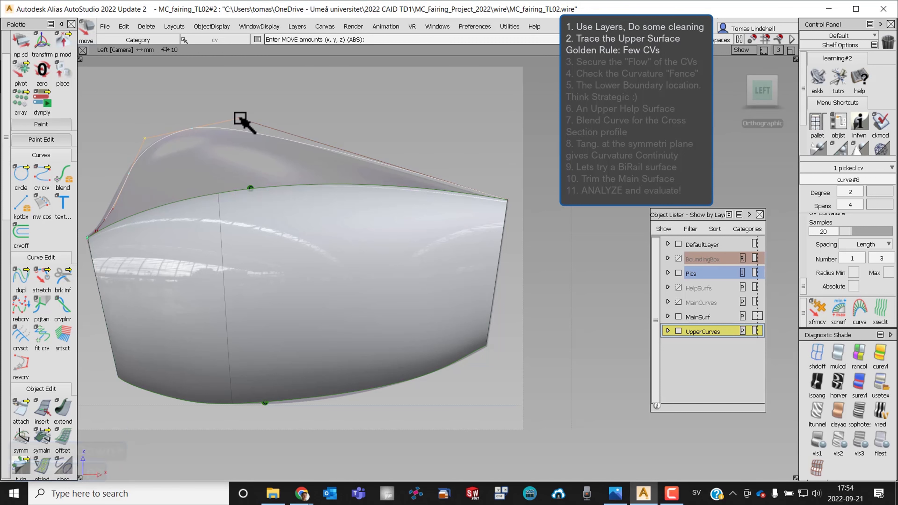
{"action": "left_click_drag", "start_coordinate": [240, 120], "coordinate": [227, 117]}
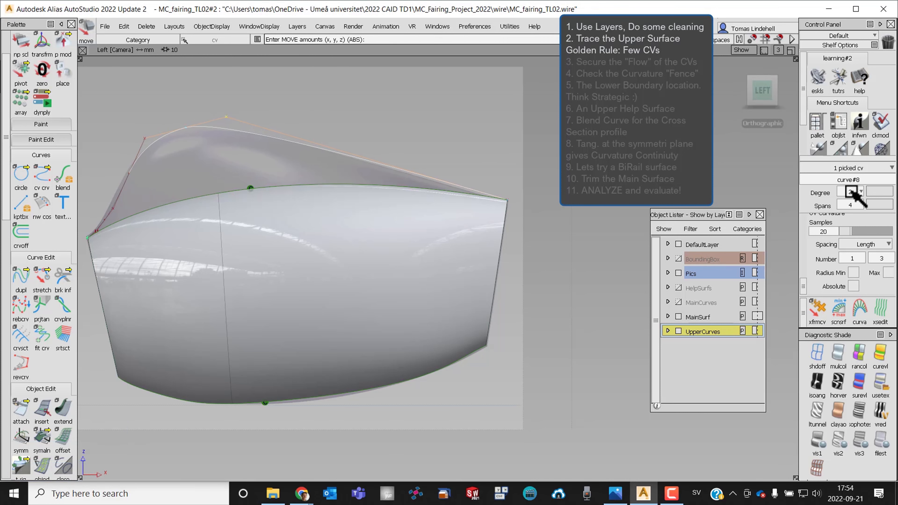
Step: Rebuild the traced curve with degree 5 and 1 span
{"action": "left_click", "coordinate": [861, 192]}
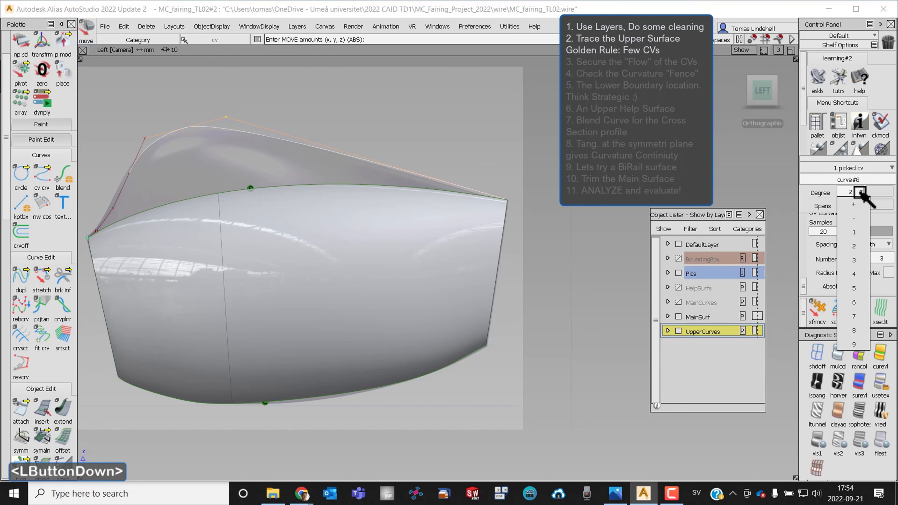
{"action": "left_click", "coordinate": [859, 287]}
{"action": "left_click", "coordinate": [861, 205]}
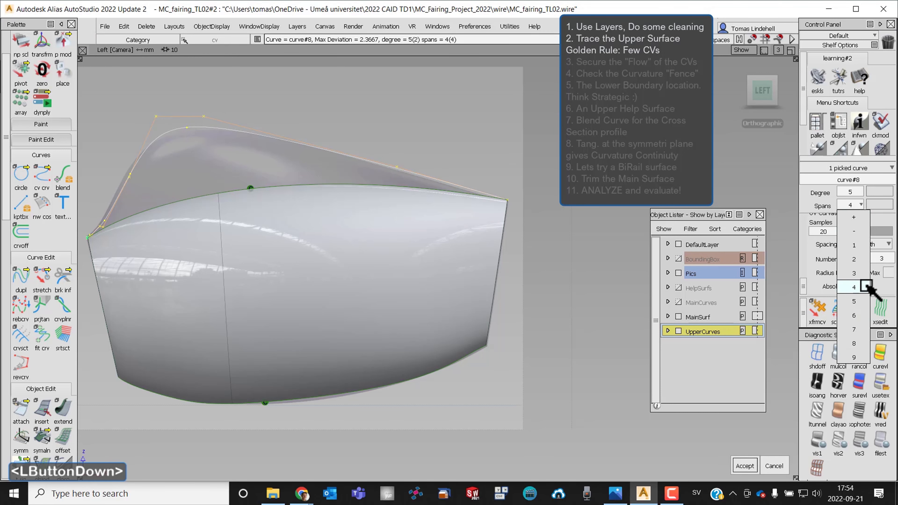
{"action": "left_click", "coordinate": [863, 260]}
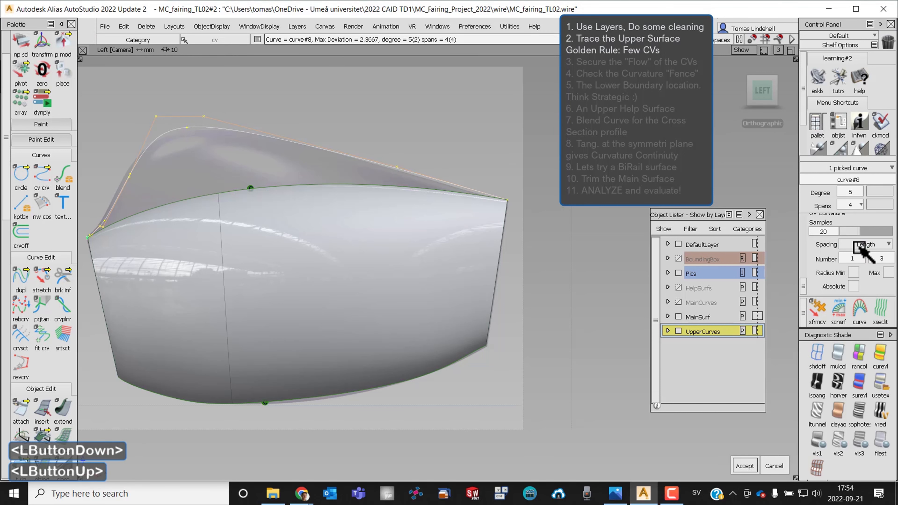
{"action": "right_click_drag", "start_coordinate": [552, 217], "coordinate": [516, 216], "text": "alt+shift"}
{"action": "middle_click_drag", "start_coordinate": [516, 216], "coordinate": [439, 210], "text": "alt+shift"}
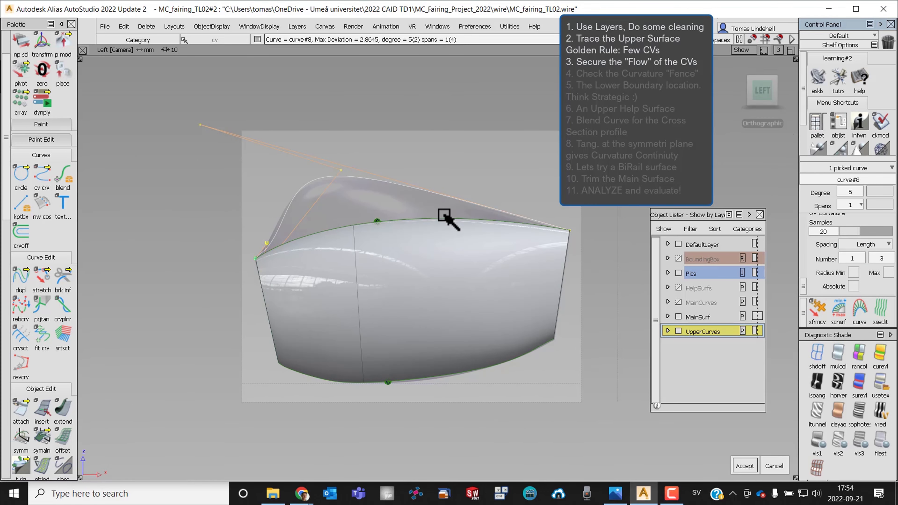
{"action": "left_click", "coordinate": [745, 465]}
Step: Raise the curve degree in the New CV Curve options with progressive degree enabled
{"action": "right_click_drag", "start_coordinate": [315, 295], "coordinate": [283, 205], "text": "alt+shift"}
{"action": "double_click", "coordinate": [42, 174]}
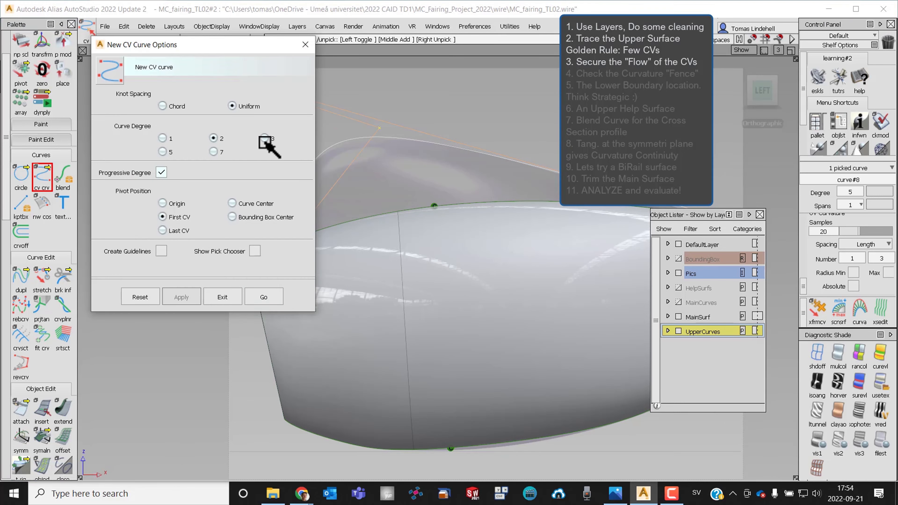
{"action": "left_click", "coordinate": [265, 294]}
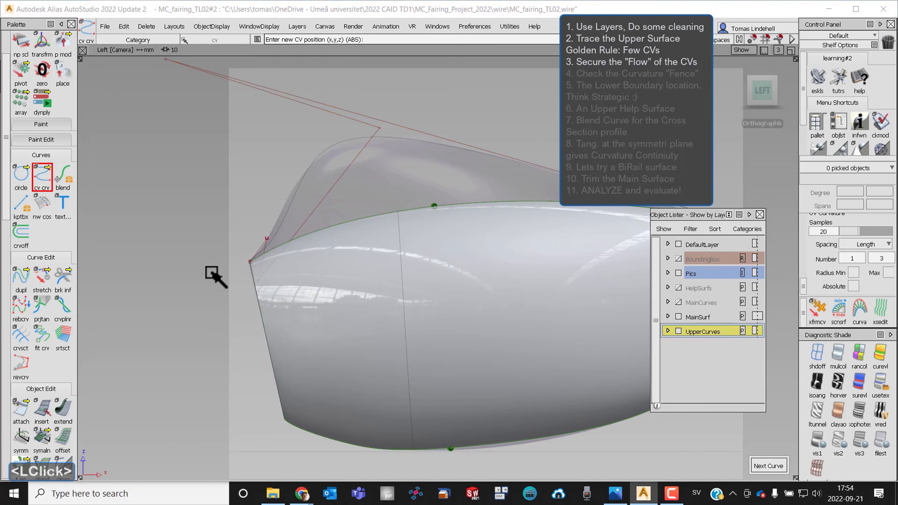
Step: Delete the traced upper silhouette curve
{"action": "left_click_drag", "start_coordinate": [192, 257], "coordinate": [192, 284], "text": "ctrl+shift"}
{"action": "left_click", "coordinate": [316, 161]}
{"action": "key", "text": "Delete"}
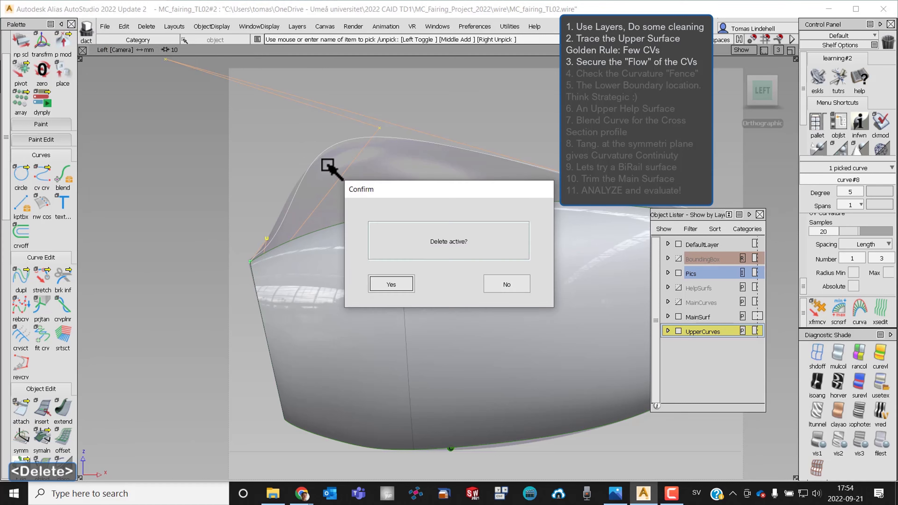
{"action": "key", "text": "Return"}
Step: Draw a single-span, five-CV curve over the fairing silhouette, snapping its ends to the main surface's upper front and rear corners
{"action": "left_click", "coordinate": [44, 174]}
{"action": "left_click", "coordinate": [231, 271], "text": "ctrl+alt"}
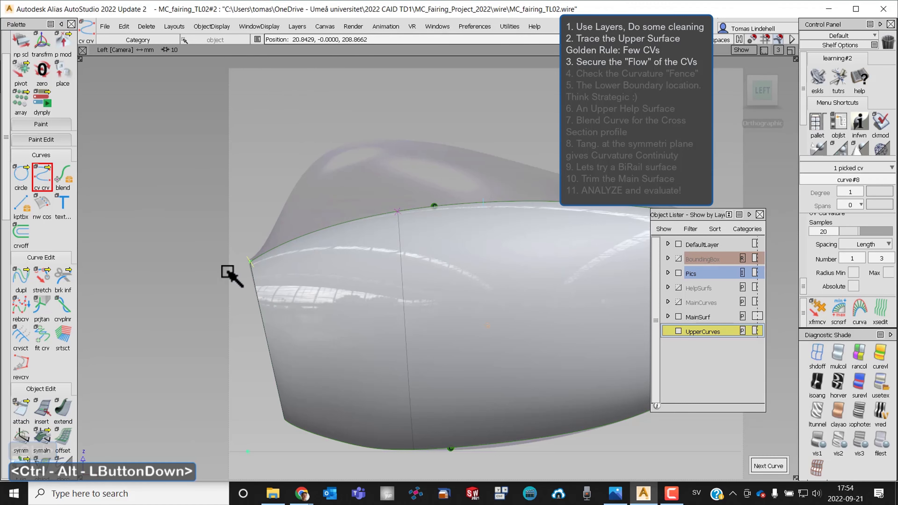
{"action": "right_click_drag", "start_coordinate": [247, 269], "coordinate": [373, 176], "text": "alt+shift"}
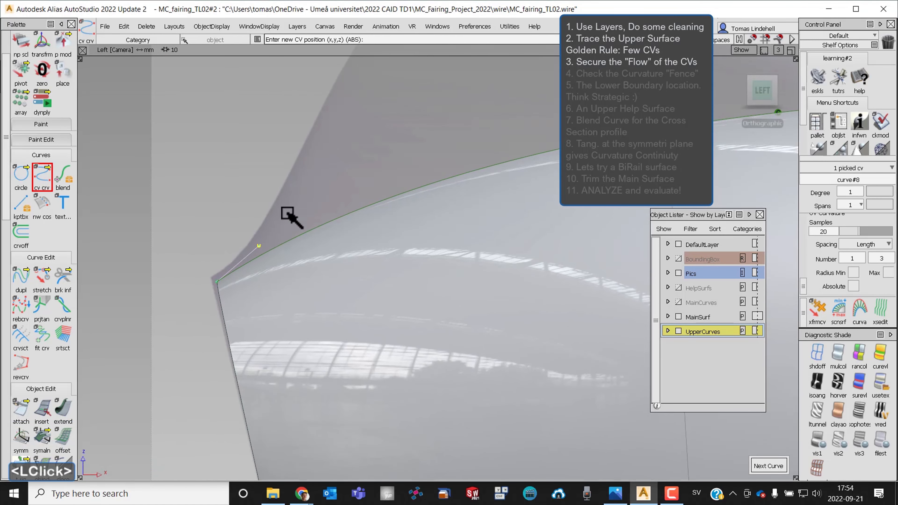
{"action": "right_click_drag", "start_coordinate": [290, 216], "coordinate": [247, 353], "text": "alt+shift"}
{"action": "middle_click_drag", "start_coordinate": [246, 353], "coordinate": [269, 311], "text": "alt+shift"}
{"action": "right_click_drag", "start_coordinate": [268, 311], "coordinate": [304, 207], "text": "alt+shift"}
{"action": "left_click", "coordinate": [455, 149]}
{"action": "middle_click_drag", "start_coordinate": [459, 194], "coordinate": [117, 142], "text": "alt+shift"}
{"action": "left_click", "coordinate": [401, 216], "text": "ctrl+alt"}
Step: Move the new curve's middle CVs up and forward until it matches the fairing's upper silhouette
{"action": "right_click_drag", "start_coordinate": [361, 159], "coordinate": [345, 192], "text": "alt+shift"}
{"action": "middle_click_drag", "start_coordinate": [345, 192], "coordinate": [622, 201], "text": "alt+shift"}
{"action": "left_click_drag", "start_coordinate": [411, 203], "coordinate": [445, 200], "text": "ctrl+shift"}
{"action": "left_click_drag", "start_coordinate": [220, 87], "coordinate": [456, 167]}
{"action": "left_click_drag", "start_coordinate": [502, 184], "coordinate": [501, 186]}
{"action": "middle_click_drag", "start_coordinate": [500, 186], "coordinate": [441, 230], "text": "ctrl+shift"}
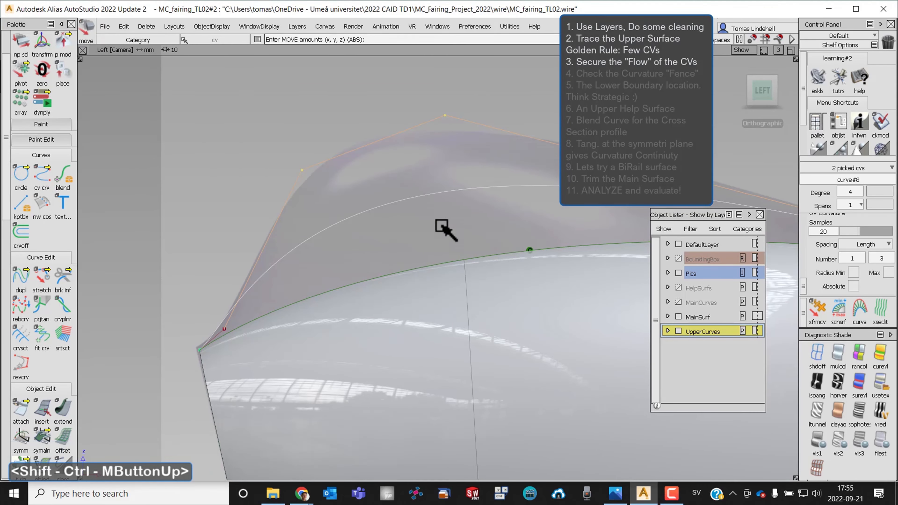
{"action": "left_click_drag", "start_coordinate": [441, 231], "coordinate": [397, 151]}
{"action": "right_click_drag", "start_coordinate": [398, 150], "coordinate": [250, 137], "text": "alt+shift"}
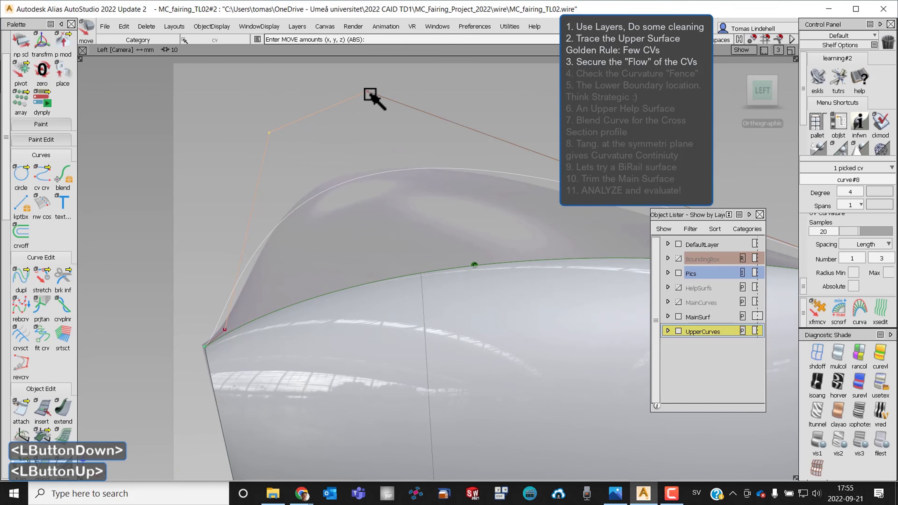
{"action": "left_click_drag", "start_coordinate": [370, 94], "coordinate": [324, 100]}
{"action": "left_click_drag", "start_coordinate": [271, 133], "coordinate": [272, 126]}
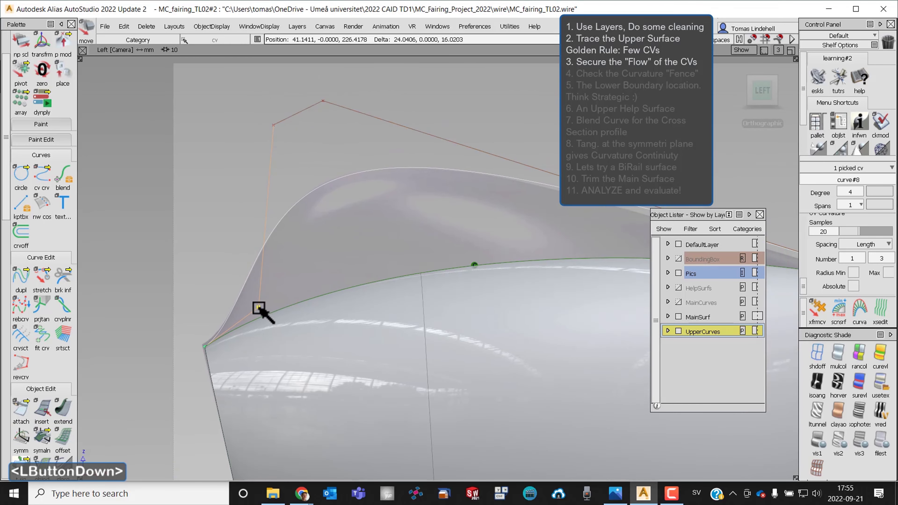
Step: Raise the upper curve's degree to 5
{"action": "middle_click_drag", "start_coordinate": [262, 311], "coordinate": [267, 203], "text": "alt+shift"}
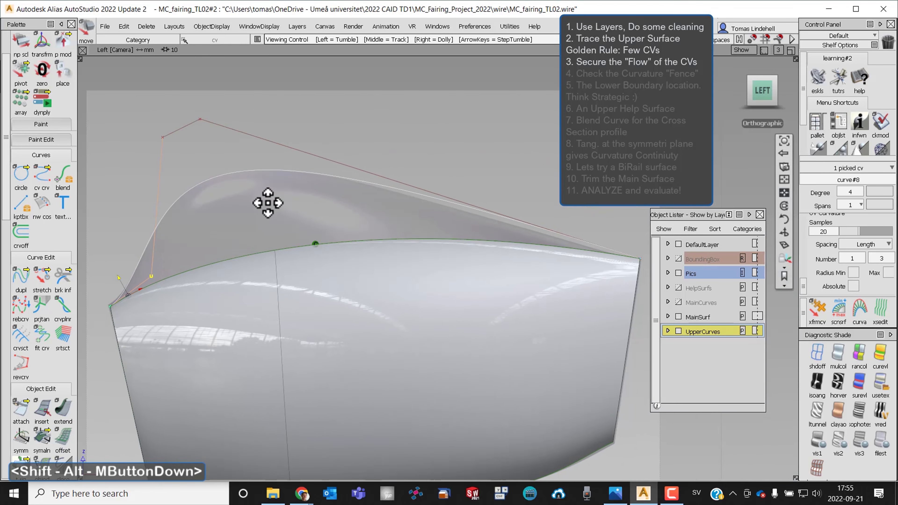
{"action": "left_click", "coordinate": [860, 193]}
{"action": "left_click", "coordinate": [866, 294]}
Step: Reposition the degree-5 curve's inner CVs to even out their flow along the fairing's upper silhouette
{"action": "left_click_drag", "start_coordinate": [357, 156], "coordinate": [391, 156], "text": "ctrl+shift"}
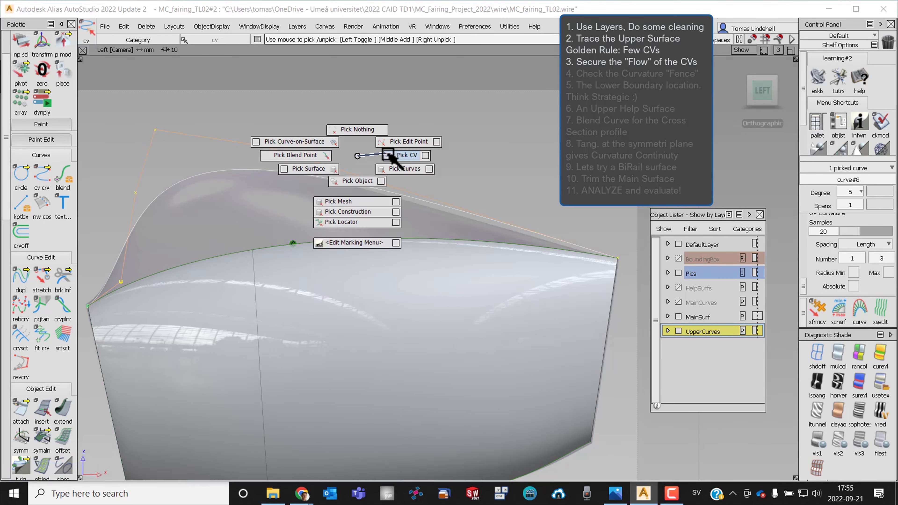
{"action": "left_click", "coordinate": [258, 145]}
{"action": "middle_click_drag", "start_coordinate": [416, 160], "coordinate": [416, 131], "text": "ctrl+shift"}
{"action": "left_click_drag", "start_coordinate": [382, 125], "coordinate": [615, 195]}
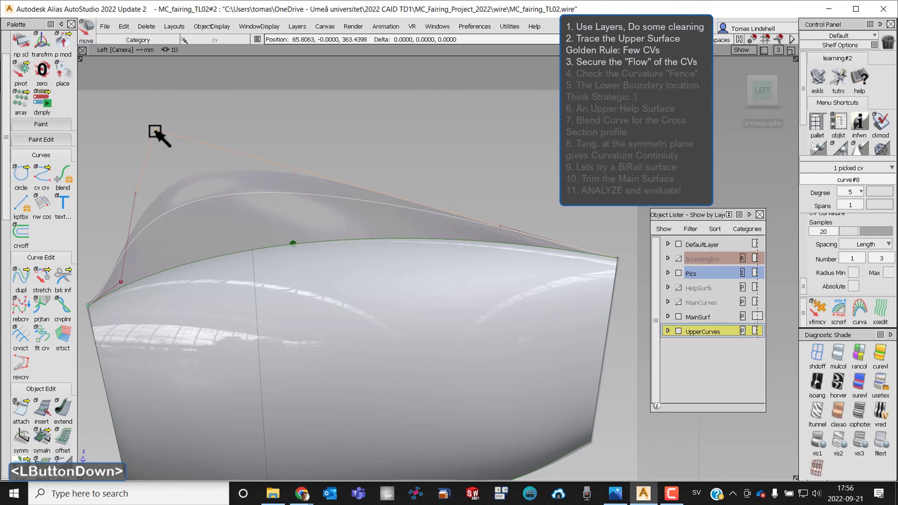
{"action": "left_click_drag", "start_coordinate": [136, 194], "coordinate": [140, 144]}
{"action": "left_click_drag", "start_coordinate": [215, 114], "coordinate": [200, 108]}
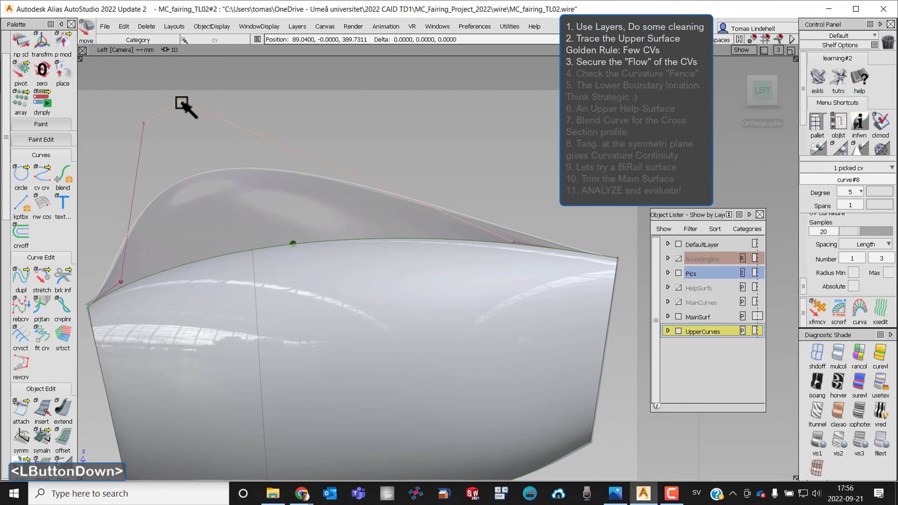
Step: Rebuild the upper curve with 2 spans
{"action": "middle_click_drag", "start_coordinate": [346, 220], "coordinate": [374, 234], "text": "alt+shift"}
{"action": "right_click_drag", "start_coordinate": [373, 235], "coordinate": [347, 249], "text": "alt+shift"}
{"action": "middle_click_drag", "start_coordinate": [347, 249], "coordinate": [170, 246], "text": "alt+shift"}
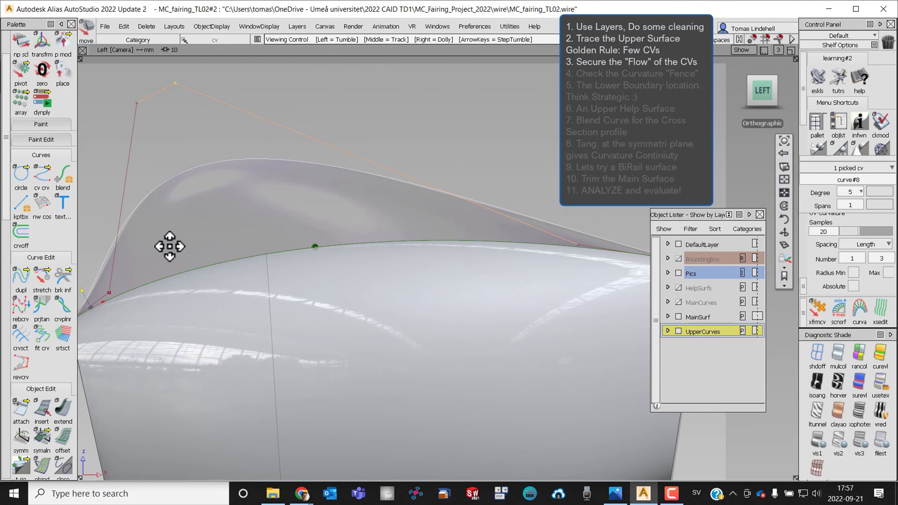
{"action": "left_click", "coordinate": [857, 205]}
{"action": "left_click", "coordinate": [852, 212]}
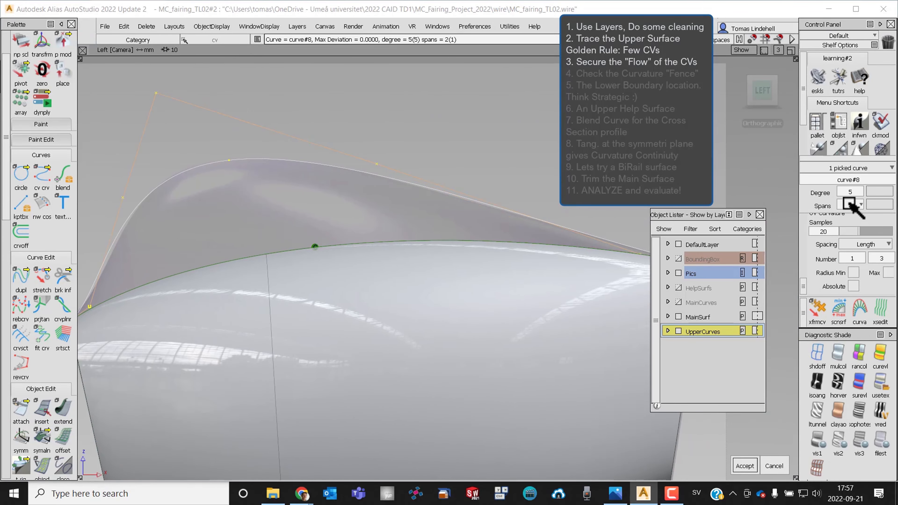
{"action": "right_click_drag", "start_coordinate": [354, 213], "coordinate": [311, 220], "text": "alt+shift"}
{"action": "left_click", "coordinate": [745, 466]}
Step: Adjust the two-span curve's inner CVs so the hull flows smoothly and the curve fits the fairing's upper silhouette
{"action": "middle_click_drag", "start_coordinate": [343, 180], "coordinate": [449, 227], "text": "alt+shift"}
{"action": "left_click_drag", "start_coordinate": [459, 167], "coordinate": [494, 167], "text": "ctrl+shift"}
{"action": "middle_click_drag", "start_coordinate": [467, 149], "coordinate": [427, 131], "text": "ctrl+shift"}
{"action": "left_click_drag", "start_coordinate": [276, 236], "coordinate": [354, 159]}
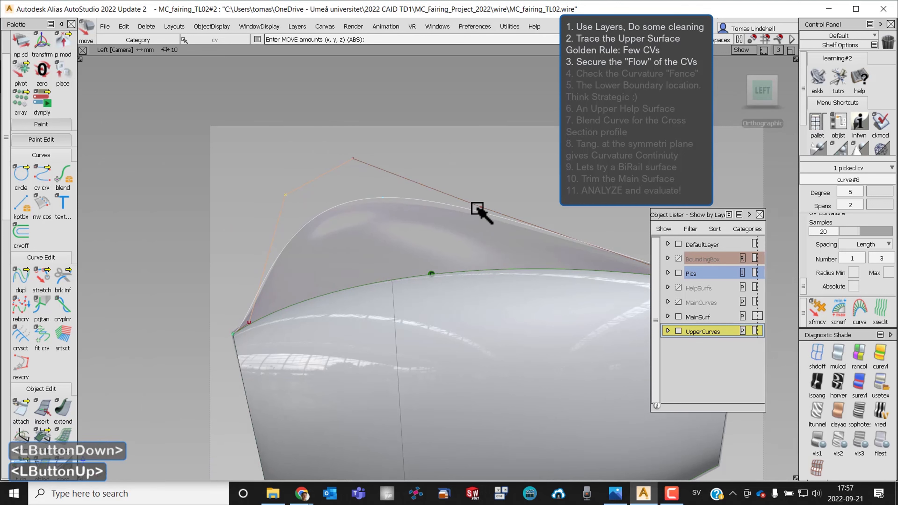
{"action": "left_click_drag", "start_coordinate": [483, 207], "coordinate": [478, 219]}
Step: Add a curve curvature locator to the upper curve to show its curvature comb
{"action": "middle_click_drag", "start_coordinate": [478, 219], "coordinate": [291, 164], "text": "alt+shift"}
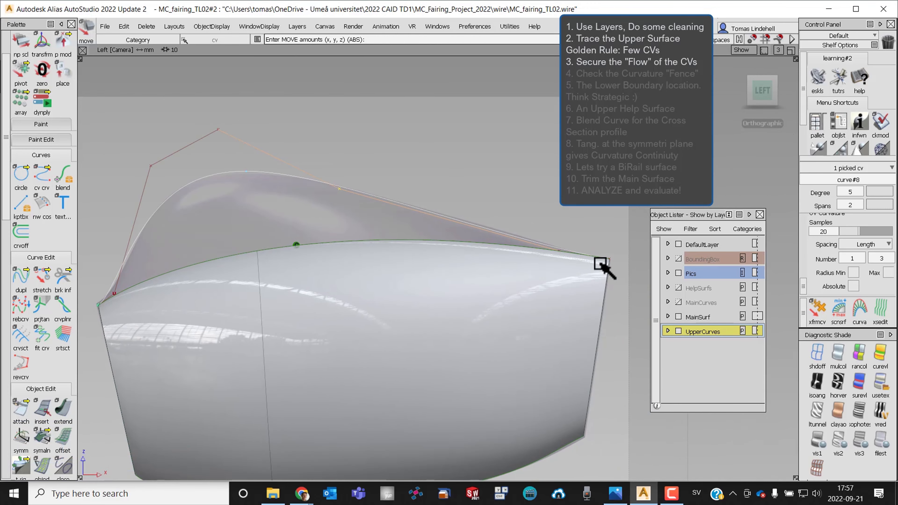
{"action": "middle_click_drag", "start_coordinate": [520, 221], "coordinate": [291, 113], "text": "alt+shift"}
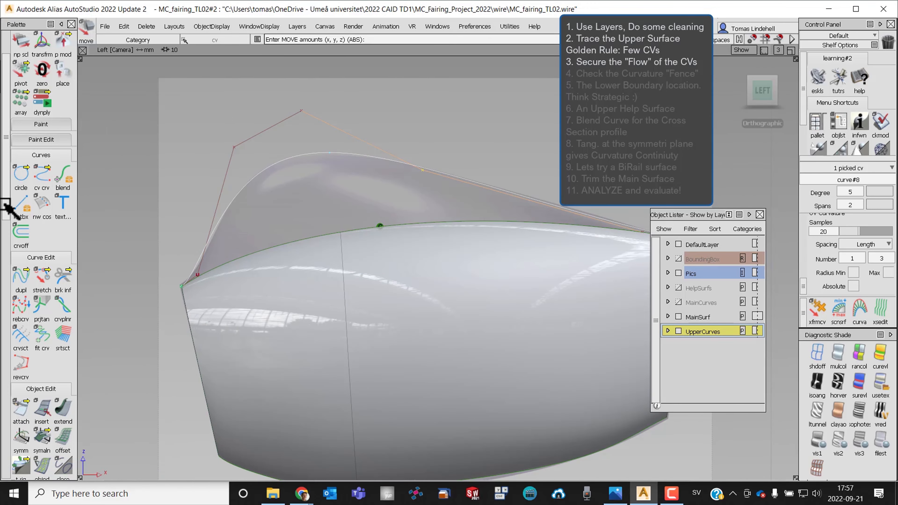
{"action": "left_click_drag", "start_coordinate": [6, 108], "coordinate": [8, 423]}
{"action": "left_click", "coordinate": [40, 319]}
{"action": "left_click", "coordinate": [367, 122]}
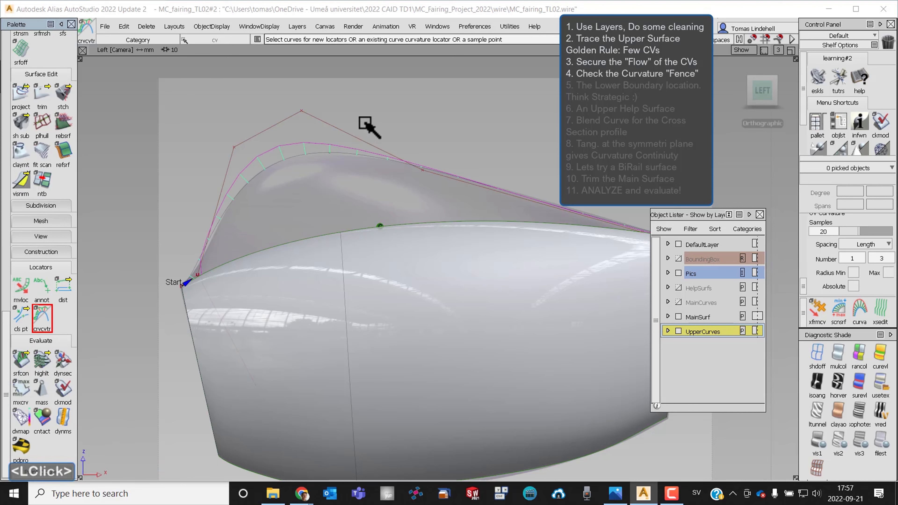
Step: Enlarge the upper curve's curvature comb and increase its sampling to 124
{"action": "middle_click", "coordinate": [517, 105]}
{"action": "middle_click_drag", "start_coordinate": [416, 118], "coordinate": [460, 119]}
{"action": "left_click_drag", "start_coordinate": [401, 113], "coordinate": [542, 128]}
{"action": "left_click_drag", "start_coordinate": [416, 124], "coordinate": [558, 143]}
{"action": "right_click_drag", "start_coordinate": [580, 154], "coordinate": [546, 163], "text": "alt+shift"}
{"action": "middle_click_drag", "start_coordinate": [547, 164], "coordinate": [533, 237], "text": "alt+shift"}
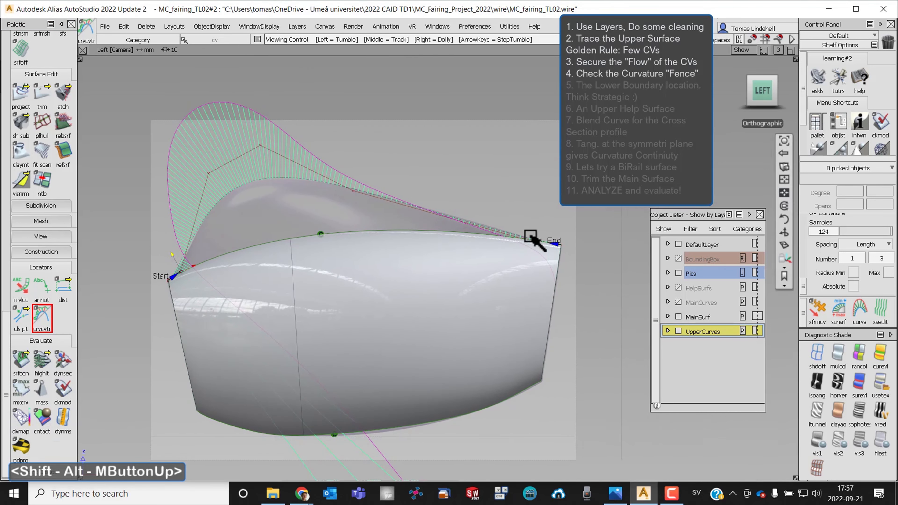
Step: Turn off the diagnostic shading and fine-tune the second CV at the upper curve's front end to even out the curvature comb
{"action": "left_click", "coordinate": [814, 358]}
{"action": "mouse_move", "coordinate": [545, 275]}
{"action": "right_mouse_down", "text": "alt+shift"}
{"action": "mouse_move", "coordinate": [411, 287]}
{"action": "mouse_move", "coordinate": [321, 337]}
{"action": "mouse_move", "coordinate": [364, 377]}
{"action": "mouse_move", "coordinate": [658, 339]}
{"action": "right_mouse_up", "text": "alt+shift"}
{"action": "middle_click_drag", "start_coordinate": [440, 288], "coordinate": [651, 247], "text": "alt+shift"}
{"action": "left_click", "coordinate": [431, 233]}
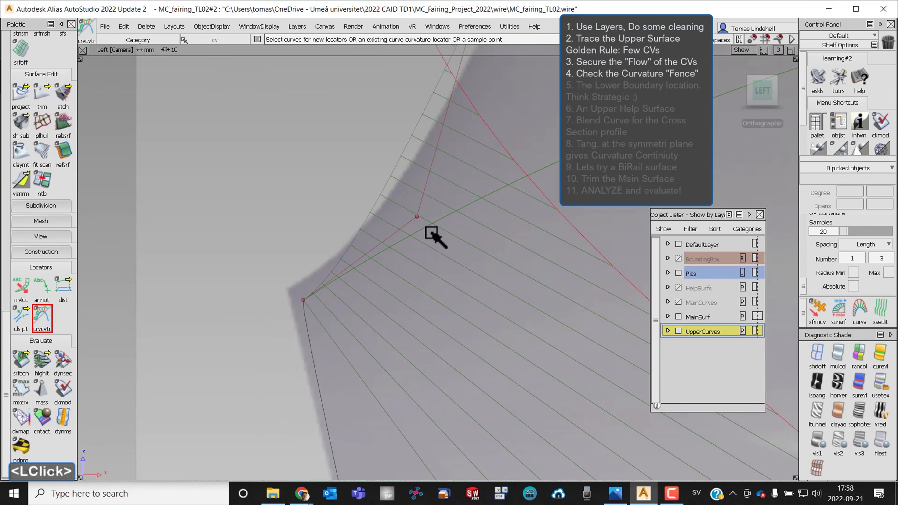
{"action": "left_click_drag", "start_coordinate": [431, 246], "coordinate": [455, 247], "text": "ctrl+shift"}
{"action": "left_click_drag", "start_coordinate": [409, 213], "coordinate": [433, 222]}
{"action": "middle_click_drag", "start_coordinate": [445, 252], "coordinate": [445, 227], "text": "ctrl+shift"}
{"action": "right_click_drag", "start_coordinate": [446, 227], "coordinate": [208, 345], "text": "alt+shift"}
{"action": "left_click_drag", "start_coordinate": [208, 345], "coordinate": [300, 335]}
{"action": "right_click_drag", "start_coordinate": [300, 335], "coordinate": [501, 195], "text": "alt+shift"}
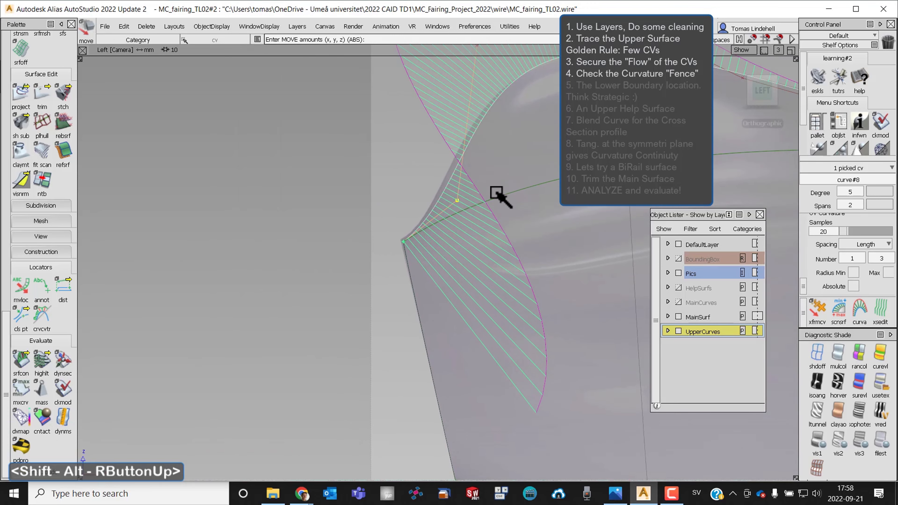
{"action": "mouse_move", "coordinate": [490, 172]}
{"action": "left_mouse_down"}
{"action": "mouse_move", "coordinate": [503, 153]}
{"action": "mouse_move", "coordinate": [492, 167]}
{"action": "left_mouse_up"}
{"action": "middle_click_drag", "start_coordinate": [505, 168], "coordinate": [137, 212], "text": "alt+shift"}
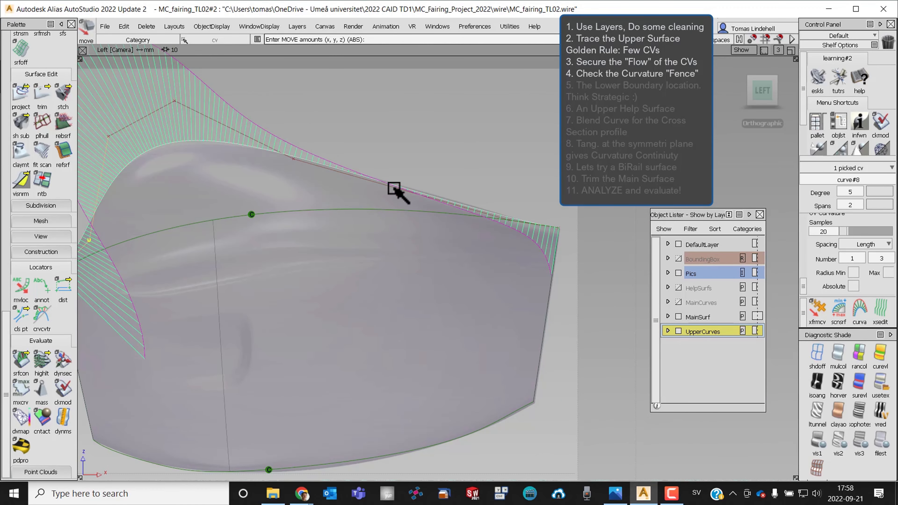
Step: Adjust the upper curve's CVs toward the rear end to smooth the curvature comb there
{"action": "left_click_drag", "start_coordinate": [520, 209], "coordinate": [511, 193]}
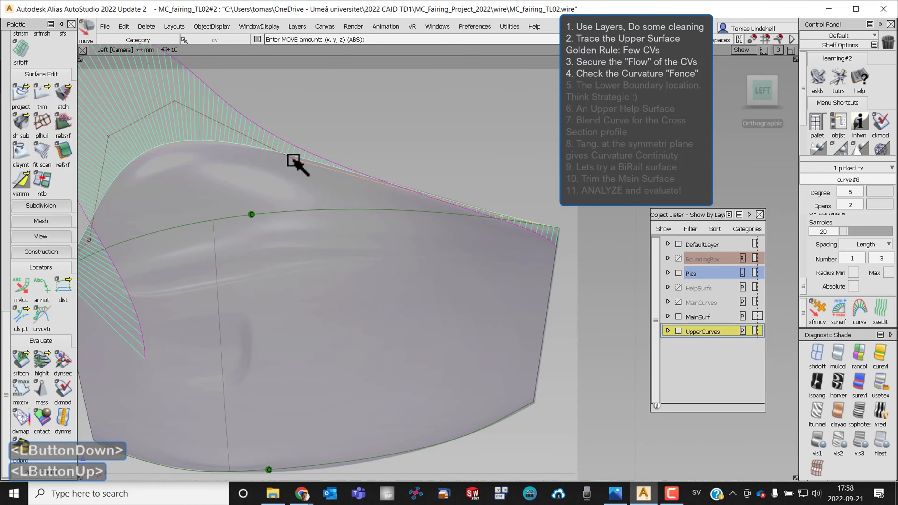
{"action": "left_click_drag", "start_coordinate": [295, 164], "coordinate": [368, 163]}
{"action": "right_click_drag", "start_coordinate": [368, 163], "coordinate": [421, 201], "text": "alt+shift"}
{"action": "left_click_drag", "start_coordinate": [421, 200], "coordinate": [210, 253], "text": "alt+shift"}
{"action": "middle_click_drag", "start_coordinate": [281, 241], "coordinate": [359, 275], "text": "alt+shift"}
{"action": "left_click_drag", "start_coordinate": [359, 275], "coordinate": [402, 258], "text": "alt+shift"}
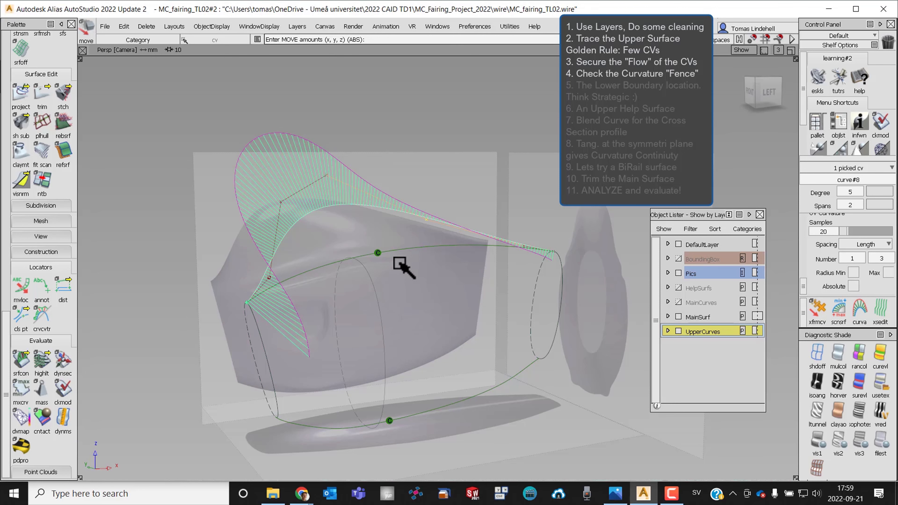
Step: Delete the locators to remove the curvature comb from the upper curve
{"action": "left_click_drag", "start_coordinate": [372, 194], "coordinate": [386, 230], "text": "alt+shift"}
{"action": "left_click_drag", "start_coordinate": [146, 27], "coordinate": [172, 89]}
{"action": "left_click_drag", "start_coordinate": [309, 259], "coordinate": [298, 253], "text": "alt+shift"}
{"action": "middle_click_drag", "start_coordinate": [298, 253], "coordinate": [296, 214], "text": "alt+shift"}
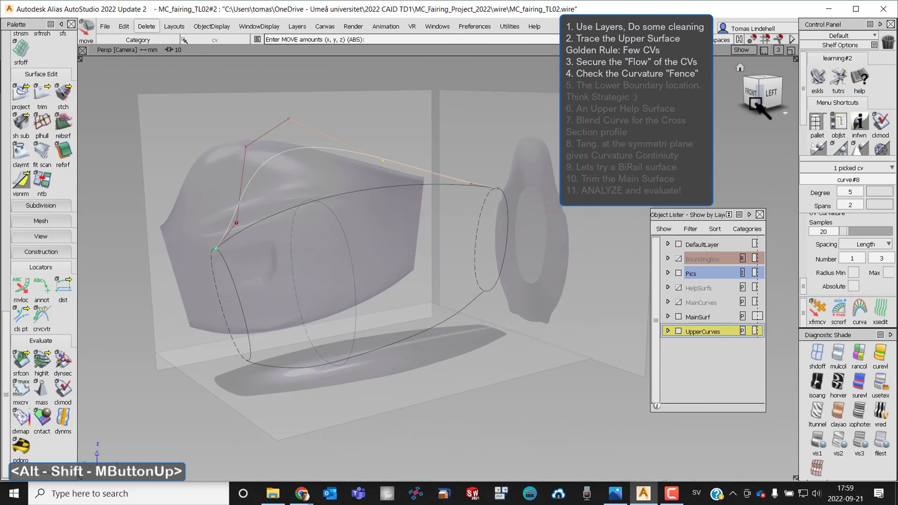
Step: Examine the upper curve and main surface from the side and in perspective to plan the lower boundary location
{"action": "left_click", "coordinate": [769, 93]}
{"action": "left_click", "coordinate": [489, 181], "text": "ctrl+shift"}
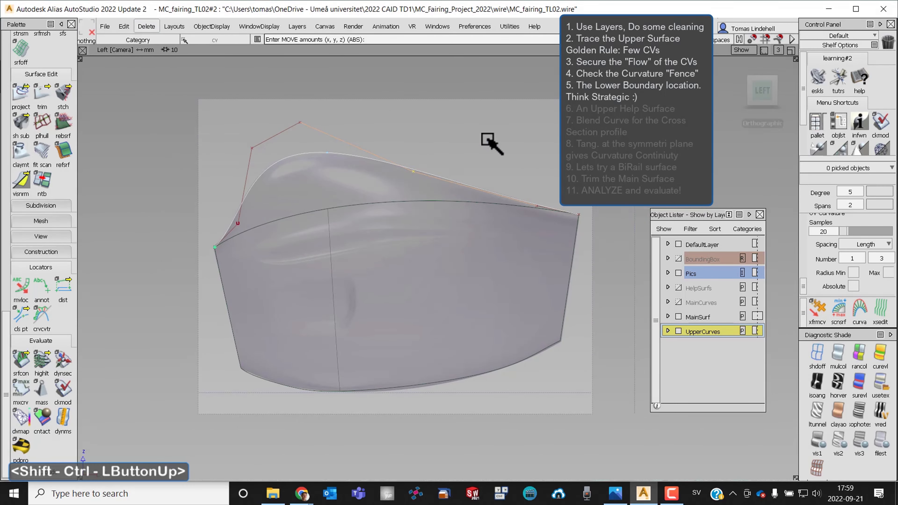
{"action": "left_click_drag", "start_coordinate": [489, 140], "coordinate": [487, 257], "text": "alt+shift"}
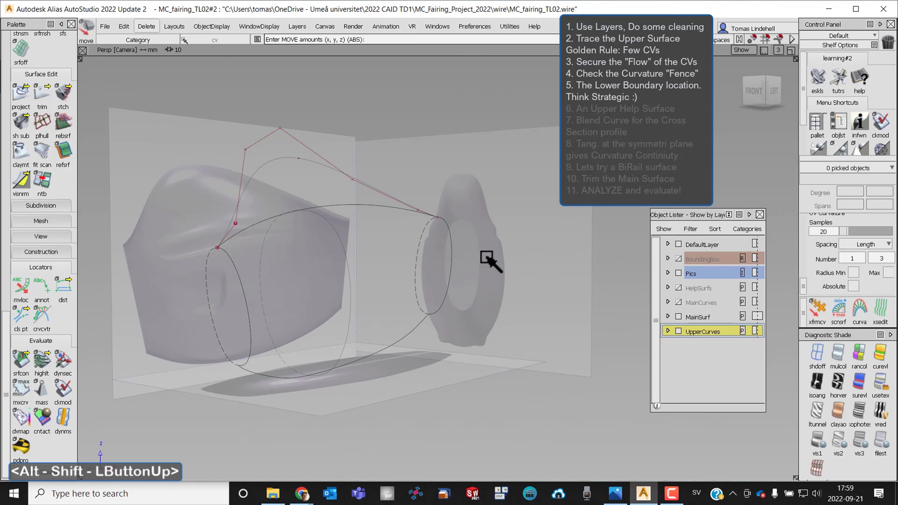
{"action": "right_click_drag", "start_coordinate": [488, 257], "coordinate": [470, 245], "text": "alt+shift"}
{"action": "left_click_drag", "start_coordinate": [471, 245], "coordinate": [425, 233], "text": "alt+shift"}
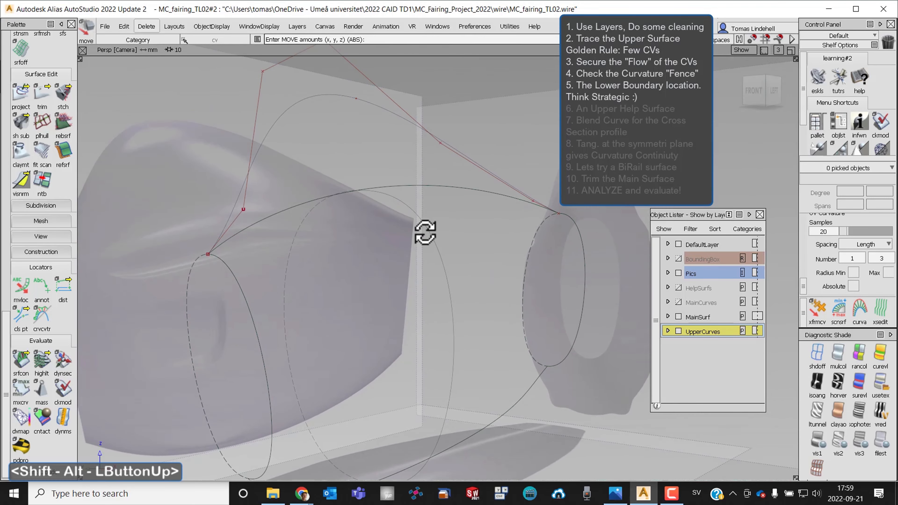
{"action": "left_click", "coordinate": [774, 89]}
{"action": "right_click_drag", "start_coordinate": [541, 234], "coordinate": [497, 239], "text": "alt+shift"}
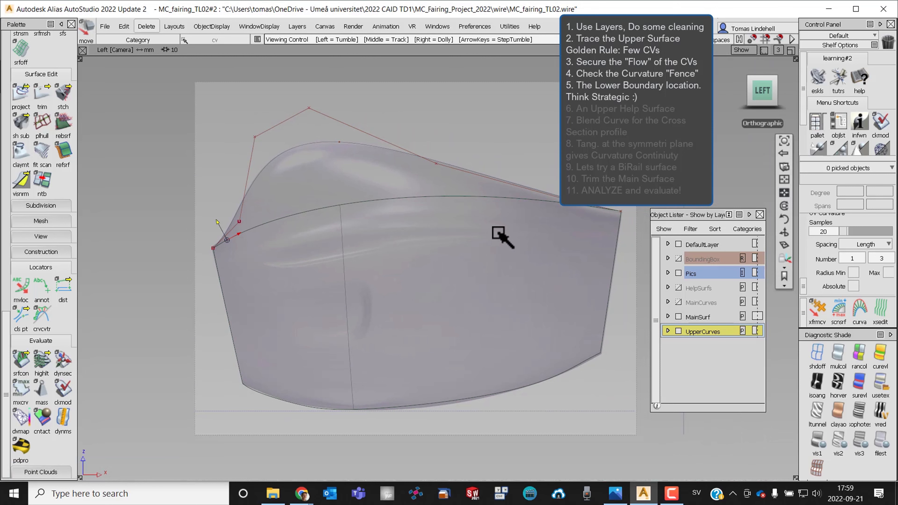
{"action": "left_click_drag", "start_coordinate": [489, 240], "coordinate": [421, 264], "text": "alt+shift"}
Step: Turn off symmetry on the MainSurf layer and make it the active layer
{"action": "left_click_drag", "start_coordinate": [543, 235], "coordinate": [387, 279], "text": "ctrl+shift"}
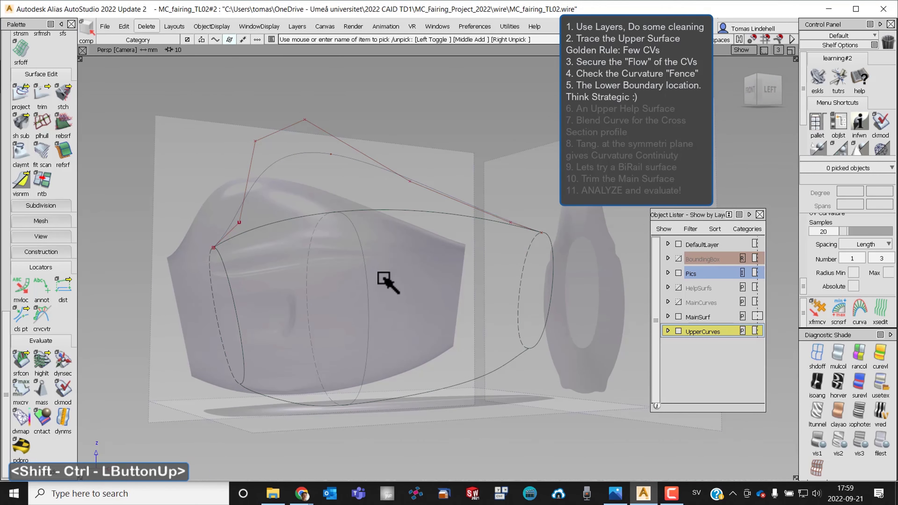
{"action": "left_click", "coordinate": [367, 267]}
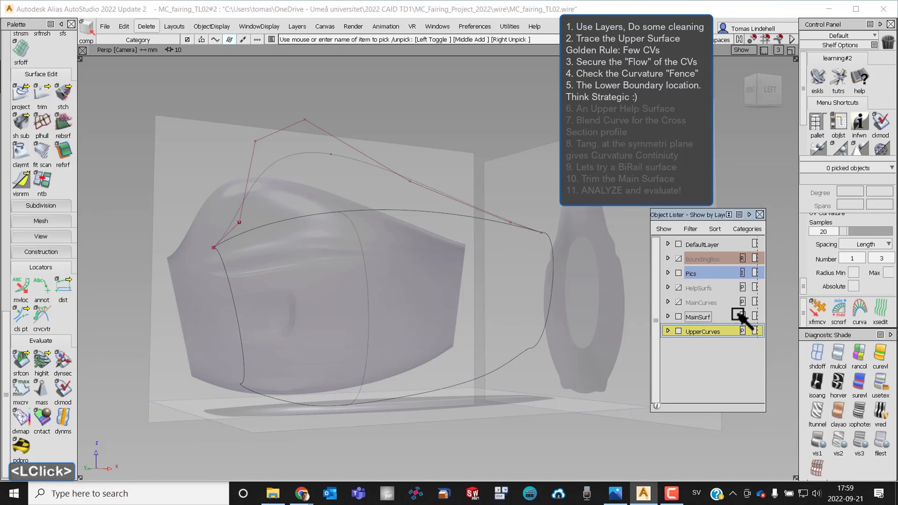
{"action": "left_click", "coordinate": [732, 317]}
{"action": "left_click_drag", "start_coordinate": [449, 285], "coordinate": [414, 278], "text": "alt+shift"}
{"action": "left_click", "coordinate": [771, 93]}
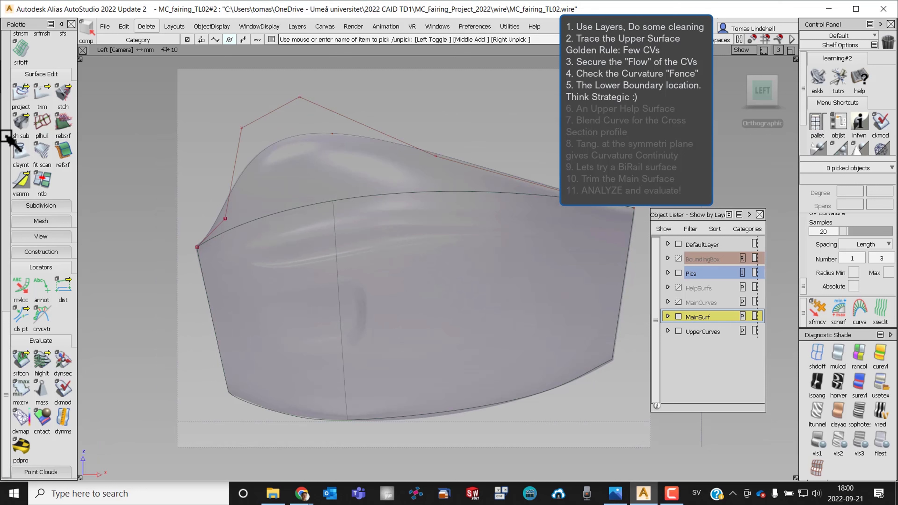
Step: Increase the main surface's patch precision to display a dense grid of isoparametric lines
{"action": "left_click_drag", "start_coordinate": [6, 136], "coordinate": [7, 198]}
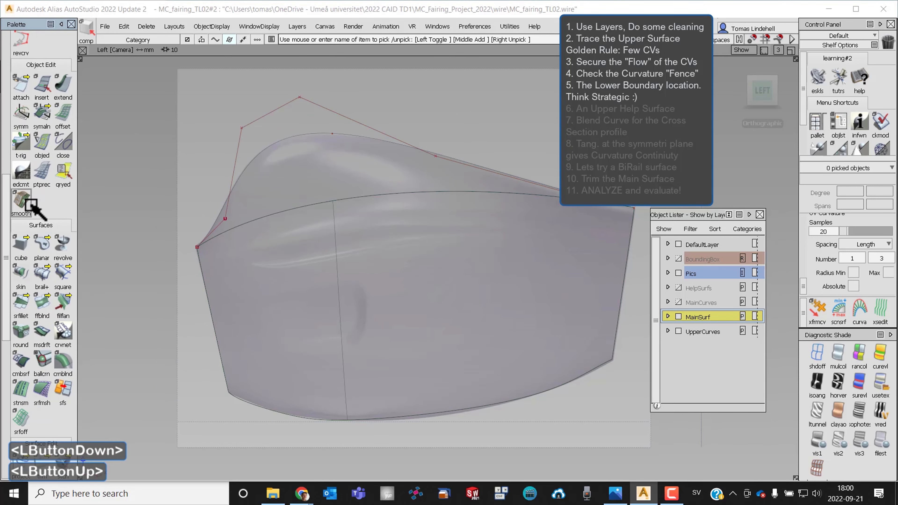
{"action": "left_click", "coordinate": [42, 175]}
{"action": "left_click", "coordinate": [337, 269]}
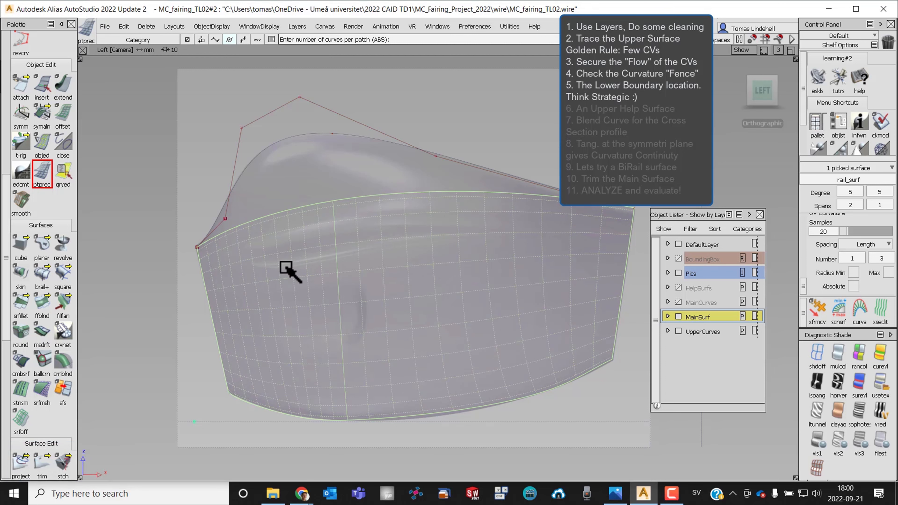
{"action": "left_click_drag", "start_coordinate": [382, 278], "coordinate": [337, 283], "text": "alt+shift"}
{"action": "left_click", "coordinate": [760, 90]}
{"action": "right_click_drag", "start_coordinate": [453, 249], "coordinate": [337, 234], "text": "alt+shift"}
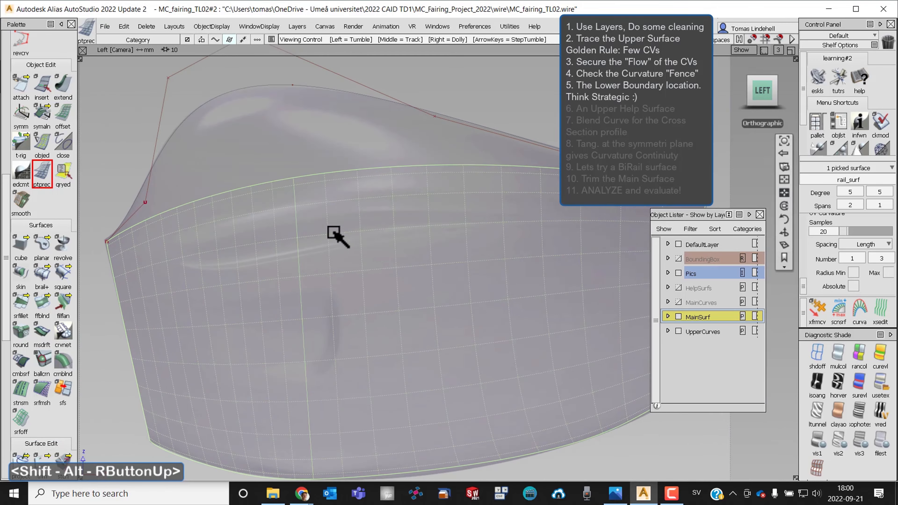
{"action": "middle_click_drag", "start_coordinate": [337, 235], "coordinate": [519, 195], "text": "alt+shift"}
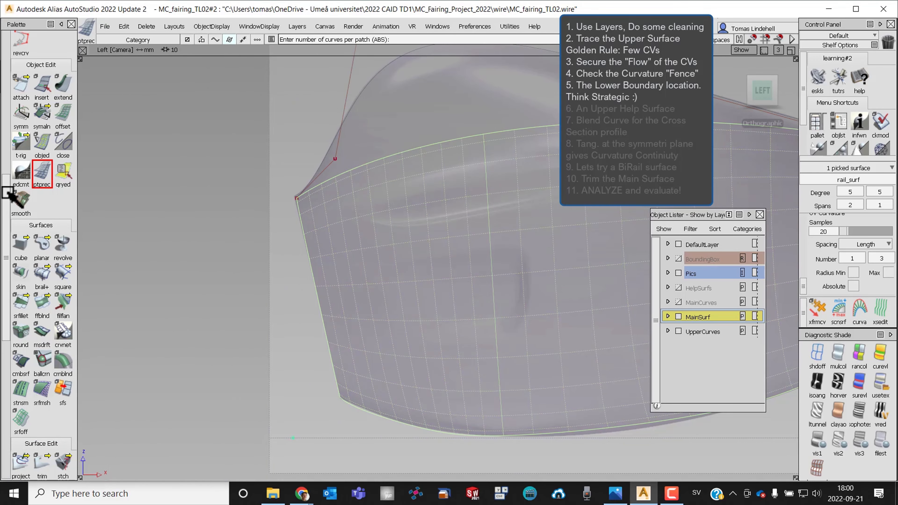
Step: Extract a lengthwise curve from an isoparametric line in the main surface's upper half with Rebuild Curve, and clear the selection
{"action": "left_click_drag", "start_coordinate": [8, 194], "coordinate": [5, 32]}
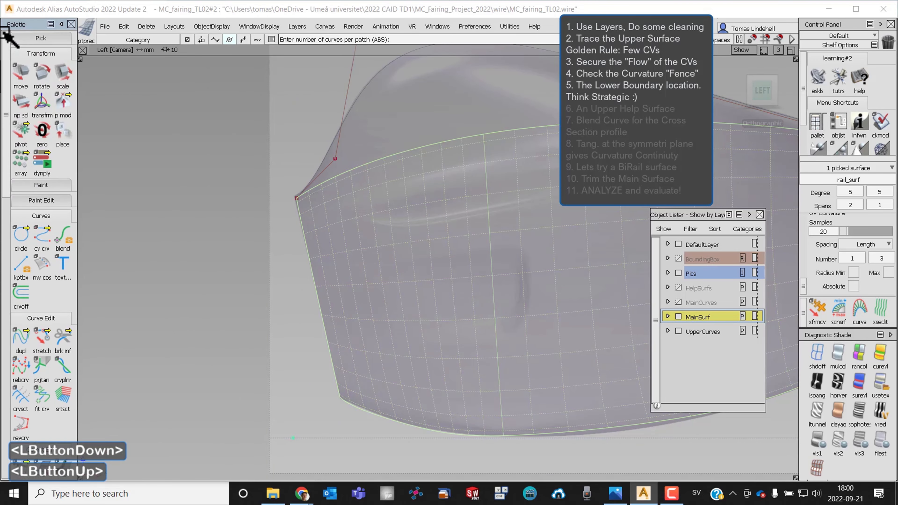
{"action": "left_click", "coordinate": [28, 370]}
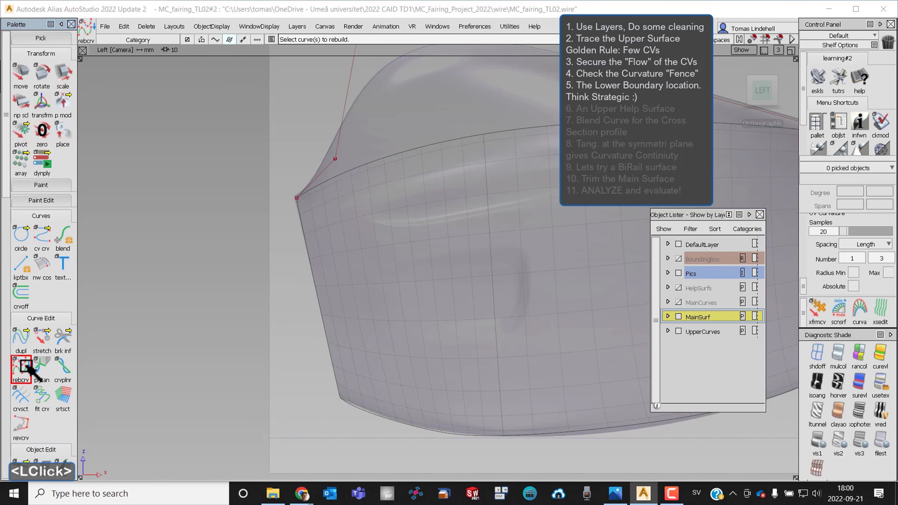
{"action": "left_click", "coordinate": [443, 240]}
{"action": "right_click_drag", "start_coordinate": [457, 249], "coordinate": [445, 231], "text": "alt+shift"}
{"action": "middle_click_drag", "start_coordinate": [445, 231], "coordinate": [271, 193], "text": "alt+shift"}
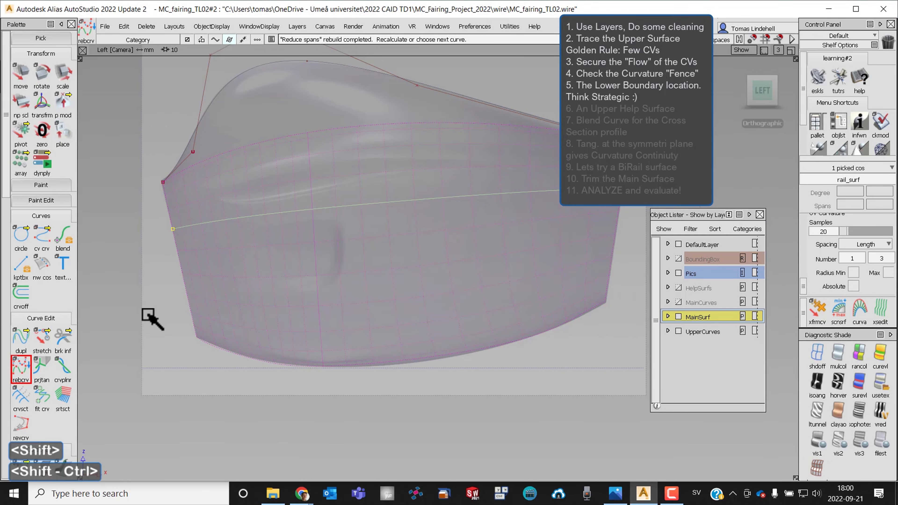
{"action": "left_click", "coordinate": [147, 276], "text": "ctrl+shift"}
{"action": "left_click_drag", "start_coordinate": [146, 277], "coordinate": [340, 289], "text": "alt+shift"}
Step: Reduce the main surface's patch precision to remove the dense grid, and clear the selection
{"action": "scroll", "coordinate": [48, 263], "scroll_direction": "up", "scroll_amount": 3}
{"action": "left_click_drag", "start_coordinate": [7, 81], "coordinate": [7, 213]}
{"action": "left_click", "coordinate": [42, 154]}
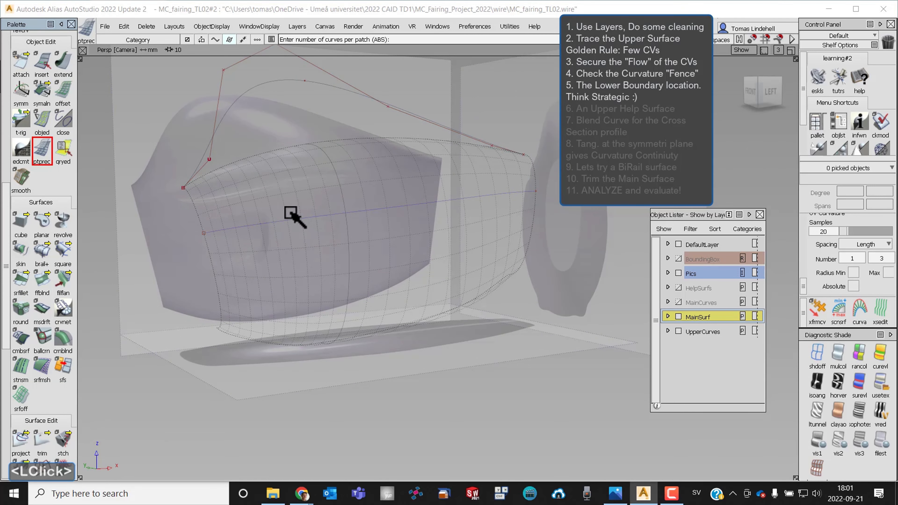
{"action": "left_click", "coordinate": [282, 214]}
{"action": "left_click", "coordinate": [156, 257], "text": "ctrl+shift"}
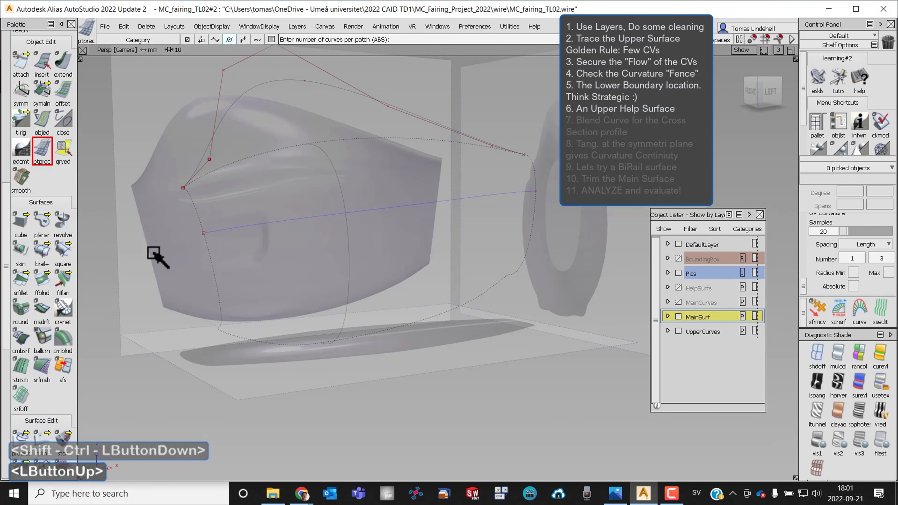
Step: Duplicate the upper curve and move the copy a short distance sideways along Y
{"action": "left_click_drag", "start_coordinate": [157, 257], "coordinate": [288, 74], "text": "alt+shift"}
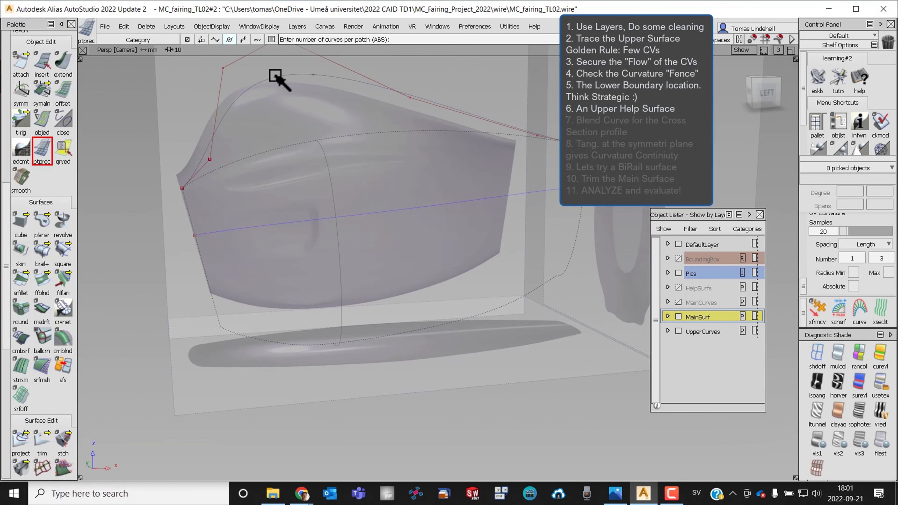
{"action": "left_click_drag", "start_coordinate": [531, 117], "coordinate": [378, 151], "text": "alt+shift"}
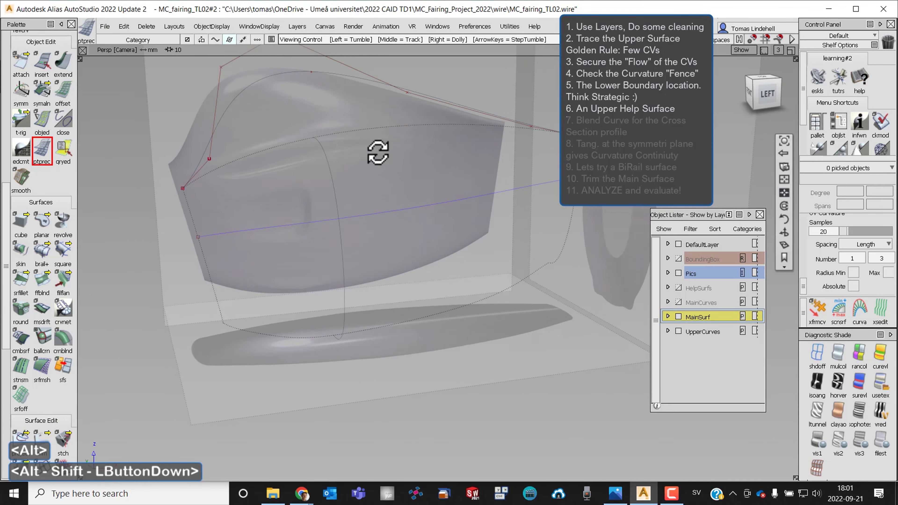
{"action": "middle_click_drag", "start_coordinate": [378, 150], "coordinate": [435, 181], "text": "alt+shift"}
{"action": "left_click_drag", "start_coordinate": [435, 181], "coordinate": [459, 175], "text": "alt+shift"}
{"action": "left_click_drag", "start_coordinate": [459, 175], "coordinate": [459, 200], "text": "ctrl+shift"}
{"action": "left_click", "coordinate": [374, 107]}
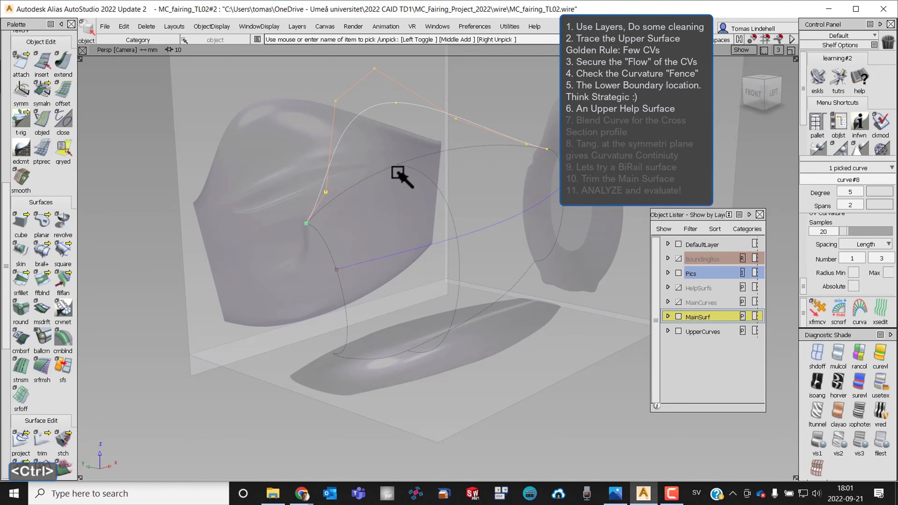
{"action": "middle_click_drag", "start_coordinate": [473, 182], "coordinate": [376, 100], "text": "ctrl+shift"}
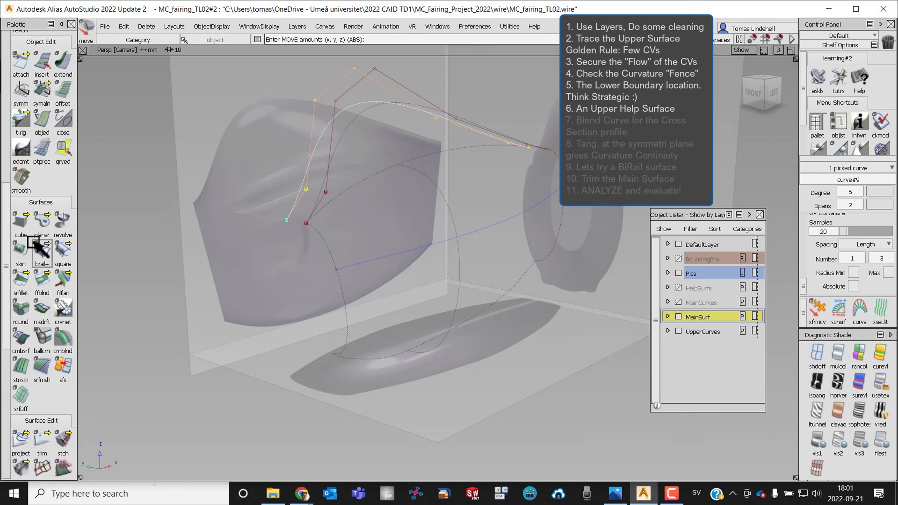
Step: Create a Skin surface between the upper curve and its copy and assign it to the HelpSurfs layer
{"action": "left_click", "coordinate": [20, 249]}
{"action": "left_click", "coordinate": [330, 129]}
{"action": "left_click", "coordinate": [350, 128]}
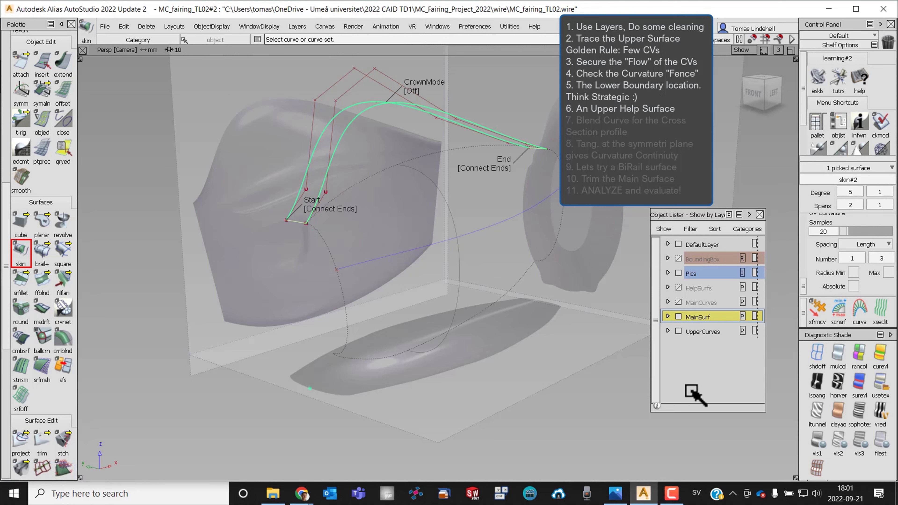
{"action": "right_click", "coordinate": [705, 289]}
{"action": "right_click_drag", "start_coordinate": [719, 296], "coordinate": [719, 292]}
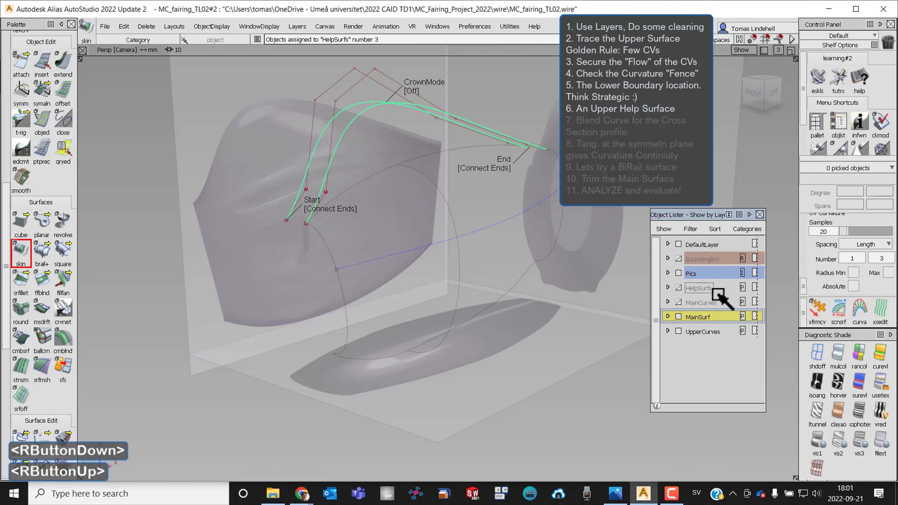
{"action": "left_click_drag", "start_coordinate": [502, 283], "coordinate": [475, 235], "text": "ctrl+shift"}
{"action": "left_click_drag", "start_coordinate": [457, 311], "coordinate": [451, 260], "text": "ctrl+shift"}
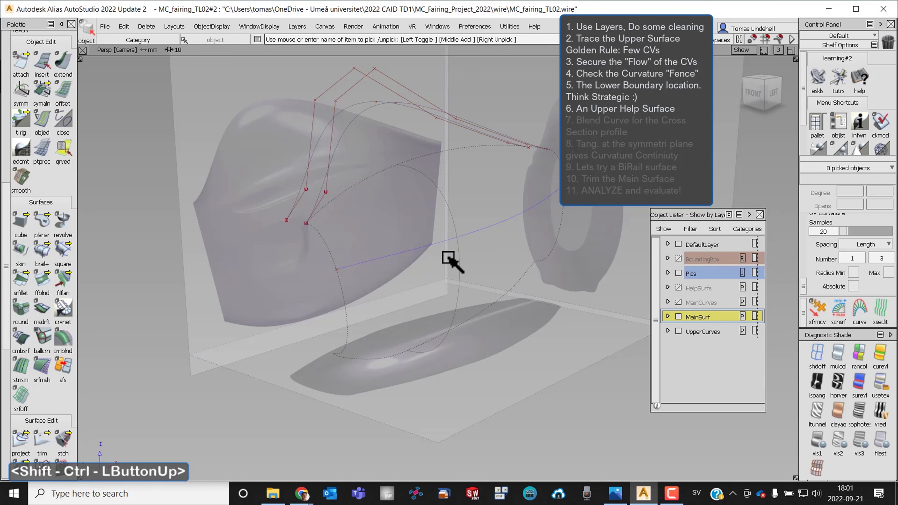
Step: Hide the UpperCurves layer and show the HelpSurfs layer
{"action": "left_click", "coordinate": [678, 331]}
{"action": "left_click_drag", "start_coordinate": [488, 283], "coordinate": [470, 283], "text": "alt+shift"}
{"action": "left_click", "coordinate": [679, 288]}
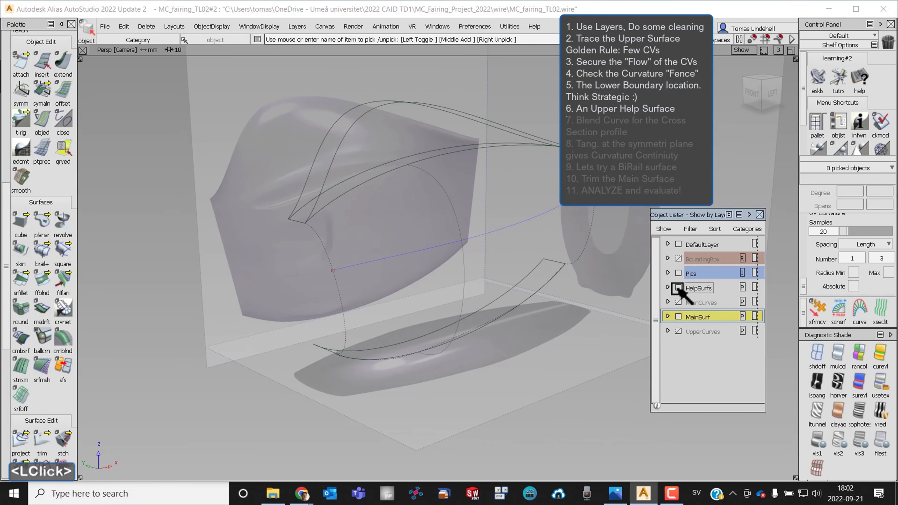
Step: Turn on reflective diagnostic shading and inspect the help surface together with the main surface
{"action": "left_click_drag", "start_coordinate": [442, 241], "coordinate": [421, 233], "text": "alt+shift"}
{"action": "left_click", "coordinate": [852, 460]}
{"action": "mouse_move", "coordinate": [499, 261]}
{"action": "left_mouse_down", "text": "alt+shift"}
{"action": "mouse_move", "coordinate": [451, 246]}
{"action": "mouse_move", "coordinate": [488, 230]}
{"action": "mouse_move", "coordinate": [366, 209]}
{"action": "left_mouse_up", "text": "alt+shift"}
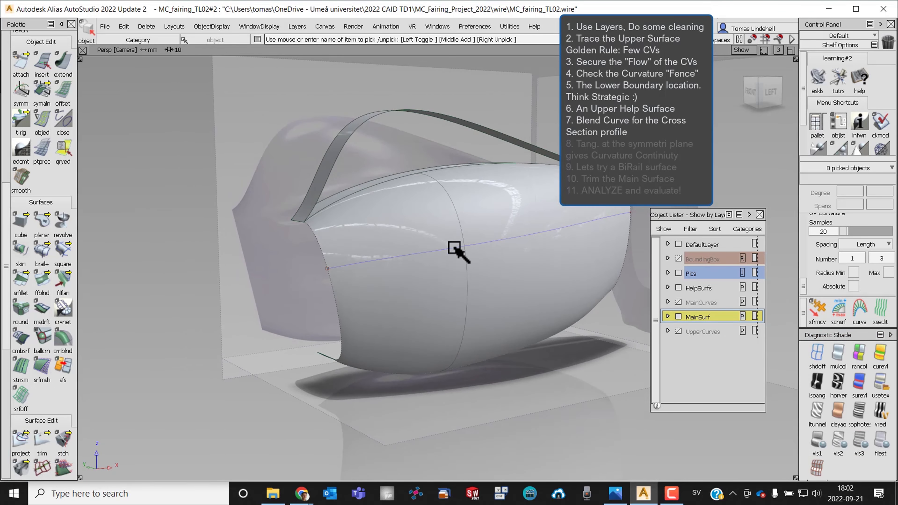
{"action": "left_click_drag", "start_coordinate": [465, 181], "coordinate": [758, 96], "text": "alt+shift"}
Step: Create a blend curve in the side view from the main surface's lower boundary curve up to the peak edge of the help surface
{"action": "left_click", "coordinate": [769, 92]}
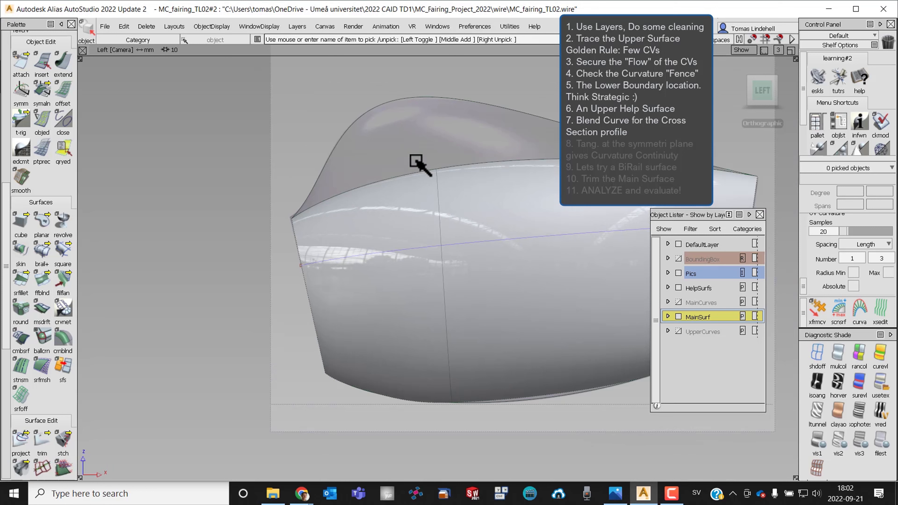
{"action": "left_click_drag", "start_coordinate": [5, 204], "coordinate": [5, 54]}
{"action": "left_click", "coordinate": [63, 236]}
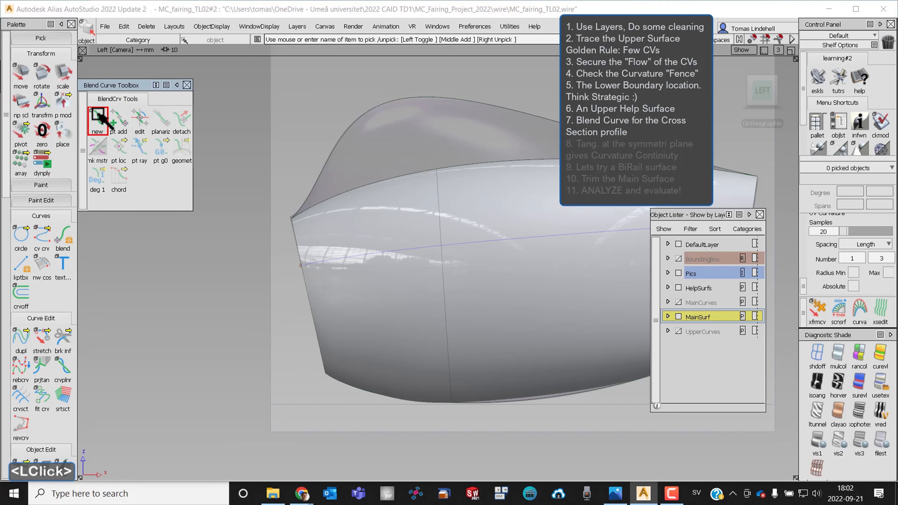
{"action": "left_click", "coordinate": [99, 117]}
{"action": "left_click_drag", "start_coordinate": [457, 245], "coordinate": [437, 250], "text": "ctrl+alt"}
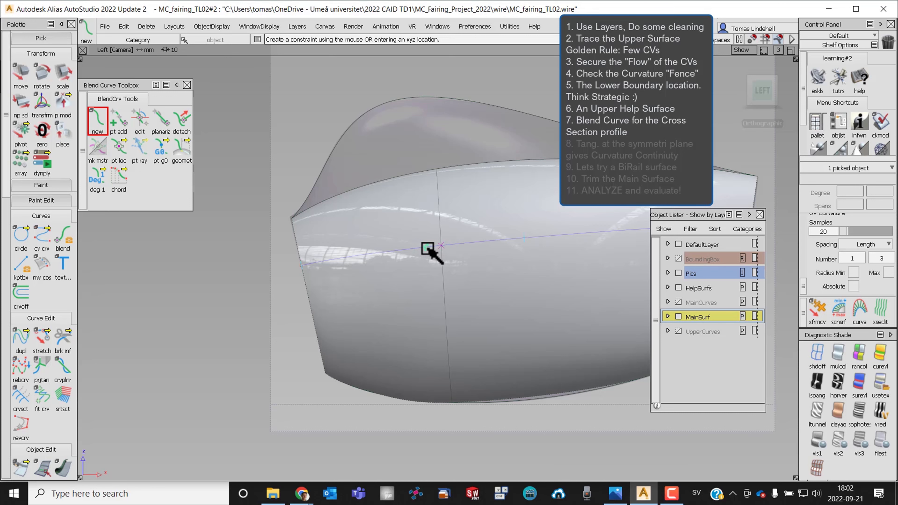
{"action": "left_click_drag", "start_coordinate": [428, 249], "coordinate": [426, 247], "text": "ctrl+alt"}
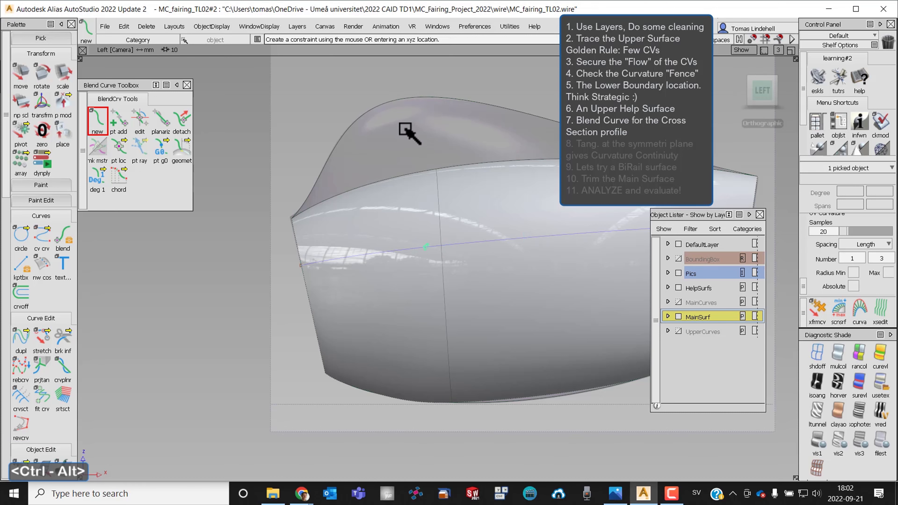
{"action": "left_click_drag", "start_coordinate": [407, 100], "coordinate": [426, 108], "text": "alt+shift"}
{"action": "left_click_drag", "start_coordinate": [427, 107], "coordinate": [428, 133], "text": "alt+shift"}
{"action": "left_click_drag", "start_coordinate": [622, 120], "coordinate": [721, 117], "text": "alt+shift"}
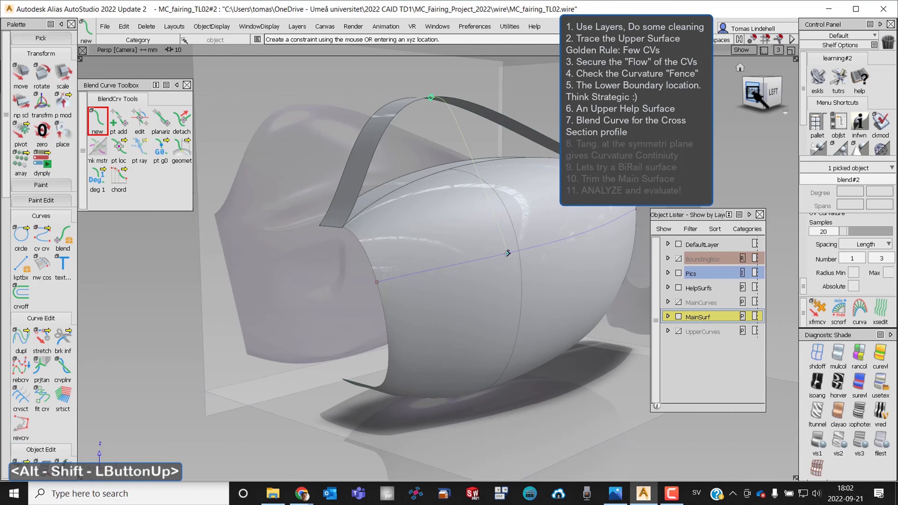
Step: Add an intermediate point to the blend curve in the front view and move it slightly inward
{"action": "left_click", "coordinate": [755, 94]}
{"action": "right_click_drag", "start_coordinate": [519, 247], "coordinate": [459, 159], "text": "alt+shift"}
{"action": "middle_click_drag", "start_coordinate": [460, 159], "coordinate": [489, 313], "text": "alt+shift"}
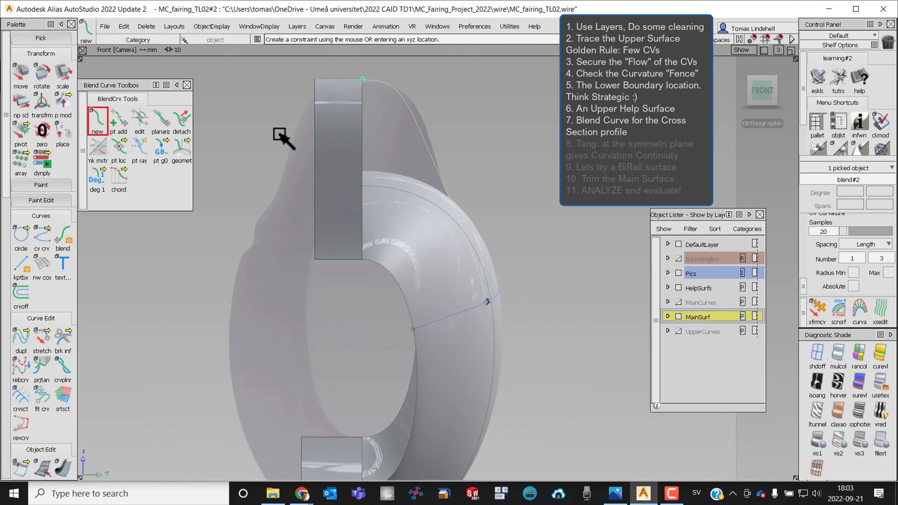
{"action": "left_click_drag", "start_coordinate": [240, 172], "coordinate": [191, 91], "text": "ctrl+shift"}
{"action": "left_click", "coordinate": [436, 134]}
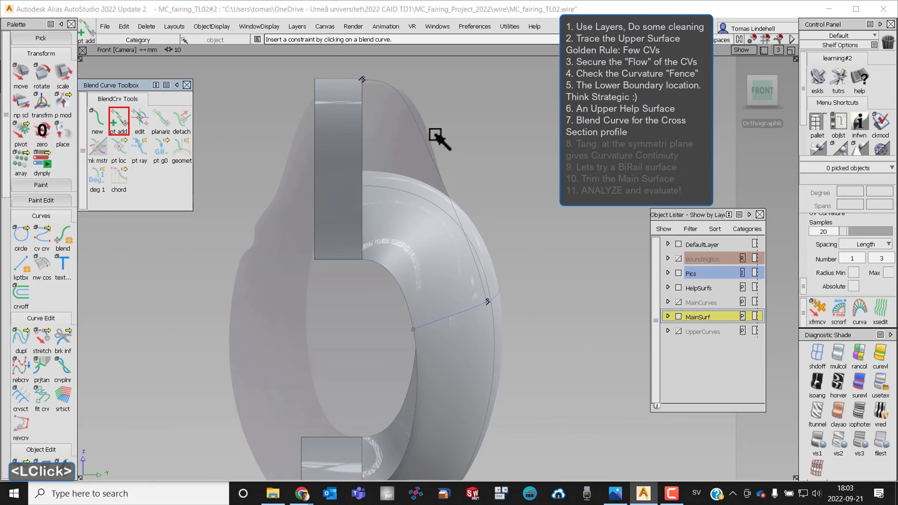
{"action": "left_click", "coordinate": [439, 181]}
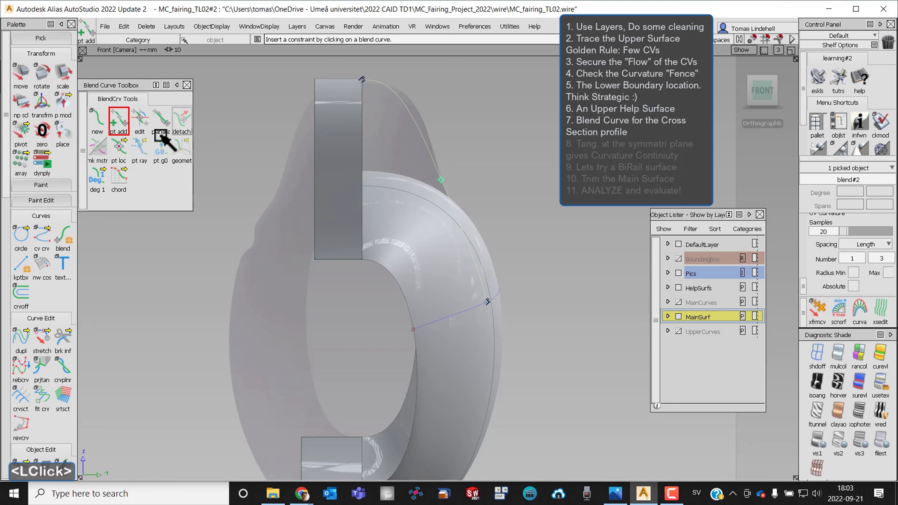
{"action": "left_click_drag", "start_coordinate": [443, 181], "coordinate": [437, 179]}
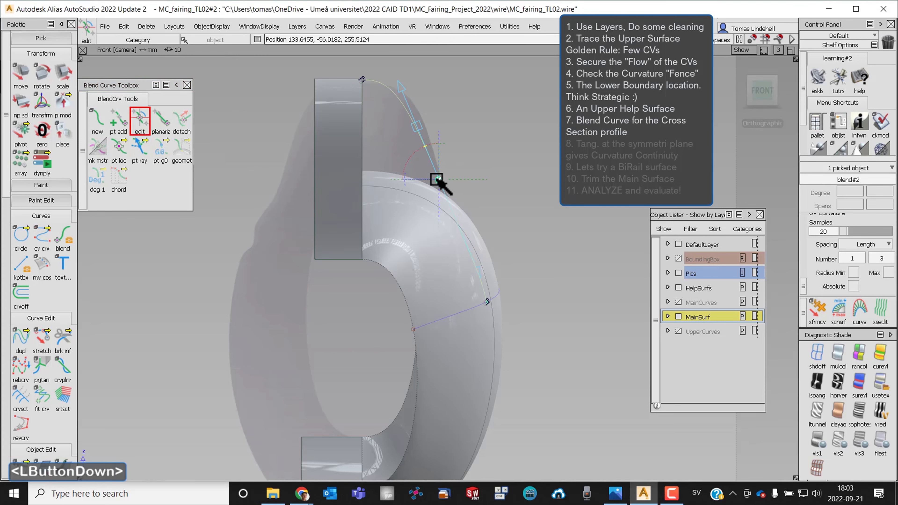
{"action": "left_click", "coordinate": [431, 180]}
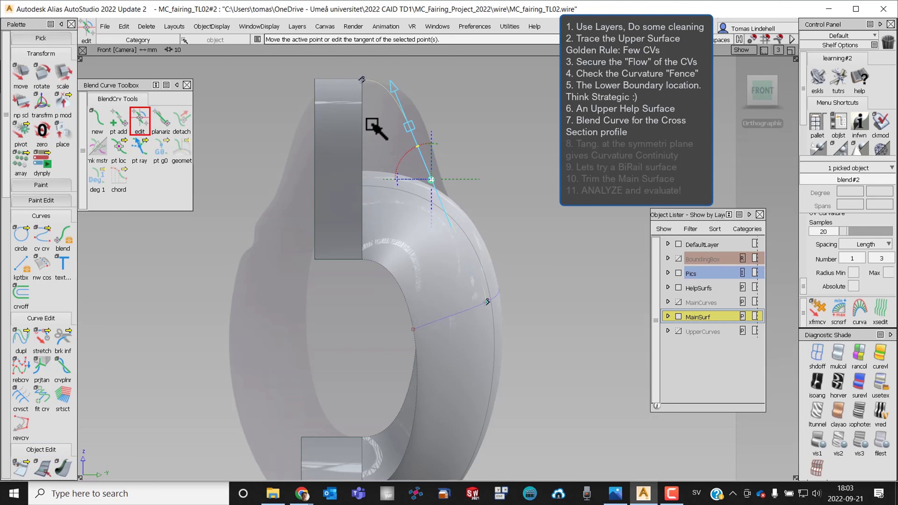
Step: Display the blend curve's CVs and hull, and set its upper end point on the help surface to G1 continuity
{"action": "left_click", "coordinate": [362, 80]}
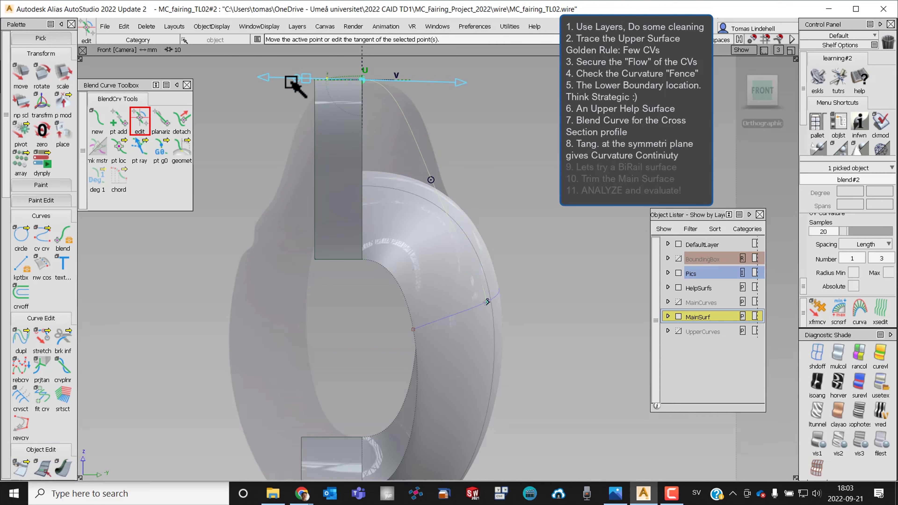
{"action": "scroll", "coordinate": [858, 279], "scroll_direction": "up", "scroll_amount": 5}
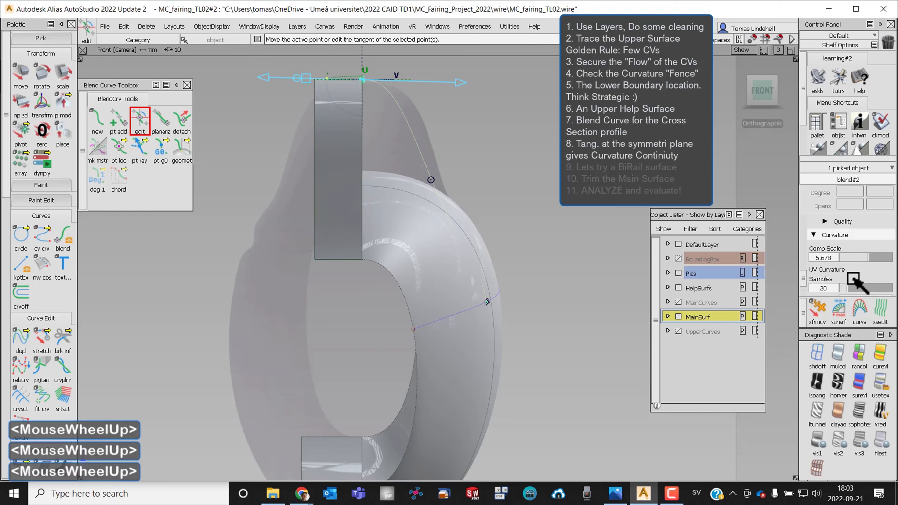
{"action": "left_click", "coordinate": [854, 248]}
{"action": "middle_click_drag", "start_coordinate": [421, 88], "coordinate": [415, 155], "text": "alt+shift"}
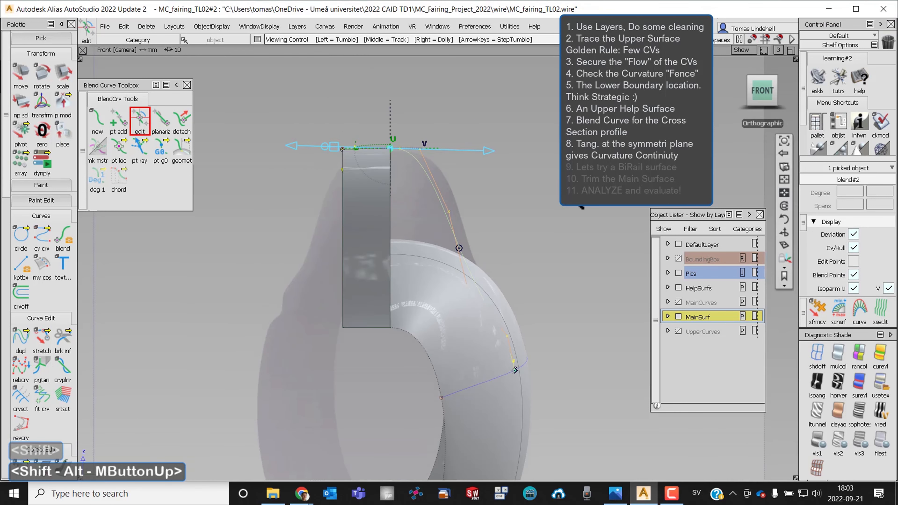
{"action": "right_click_drag", "start_coordinate": [545, 192], "coordinate": [601, 198], "text": "alt+shift"}
{"action": "right_click_drag", "start_coordinate": [293, 96], "coordinate": [347, 95], "text": "alt+shift"}
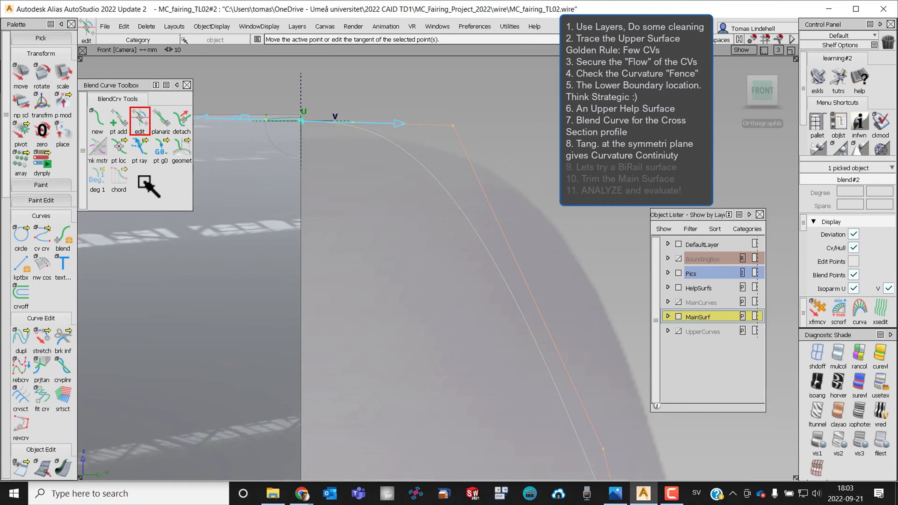
{"action": "left_click", "coordinate": [160, 151]}
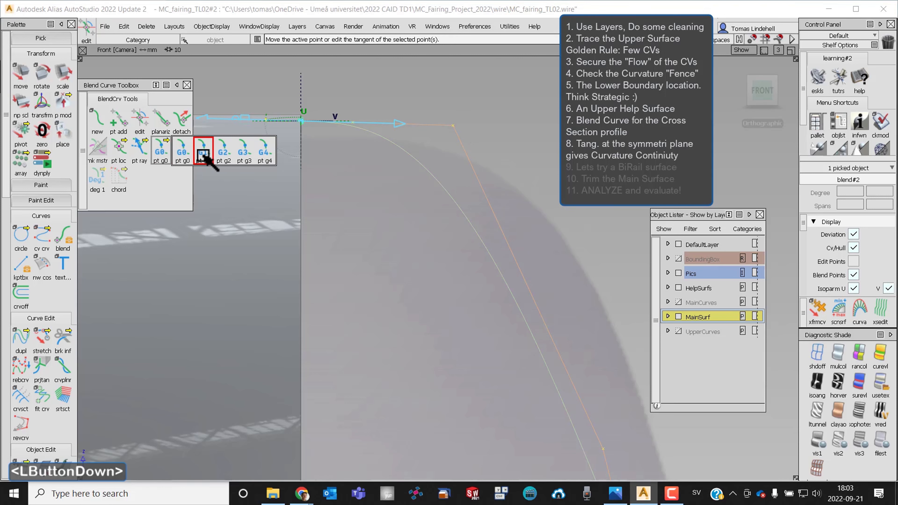
{"action": "left_click_drag", "start_coordinate": [204, 155], "coordinate": [207, 155]}
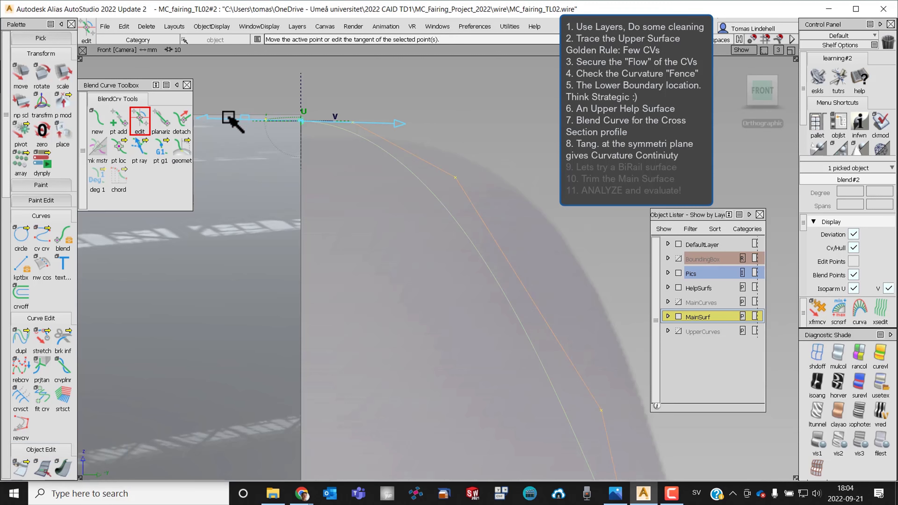
Step: Increase the tangent magnitude at the blend curve's upper end to give the cross-section a fuller crown
{"action": "left_click_drag", "start_coordinate": [249, 117], "coordinate": [251, 96]}
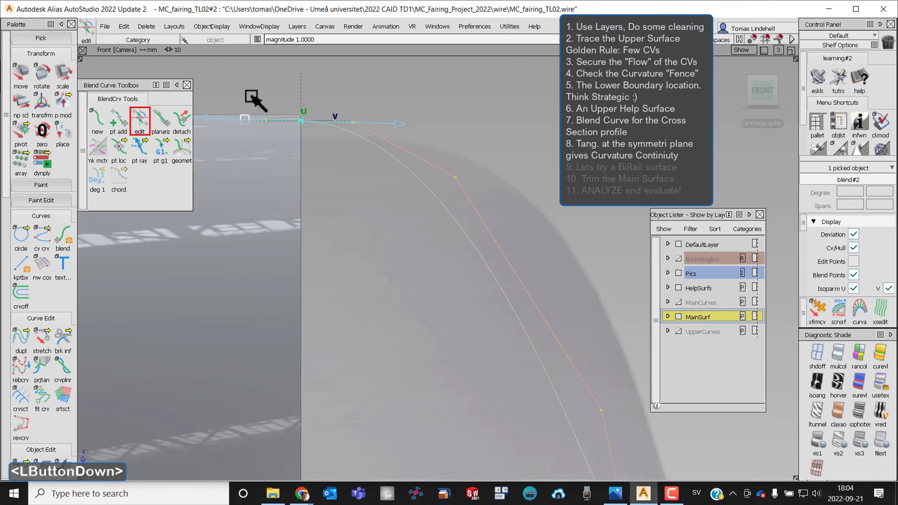
{"action": "left_click_drag", "start_coordinate": [504, 122], "coordinate": [488, 157]}
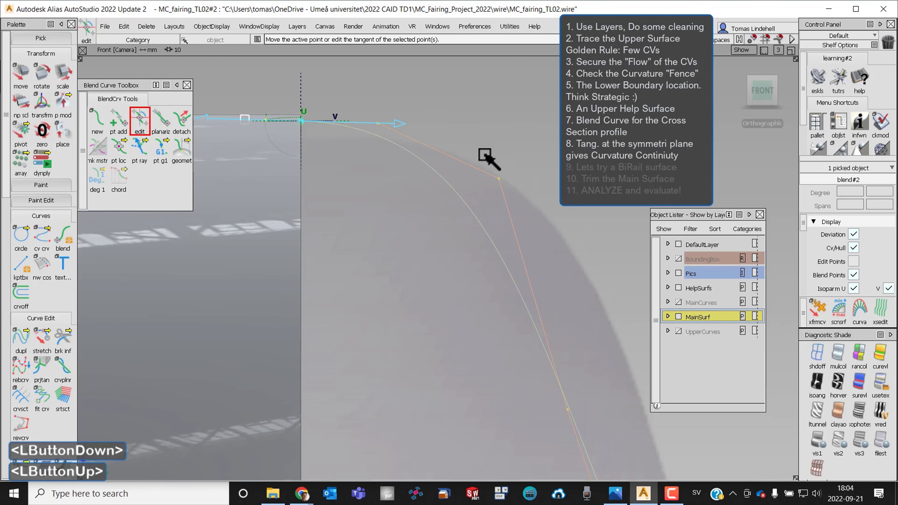
{"action": "right_click_drag", "start_coordinate": [487, 156], "coordinate": [457, 225], "text": "alt+shift"}
{"action": "middle_click_drag", "start_coordinate": [457, 225], "coordinate": [415, 149], "text": "alt+shift"}
{"action": "right_click_drag", "start_coordinate": [414, 149], "coordinate": [207, 335], "text": "alt+shift"}
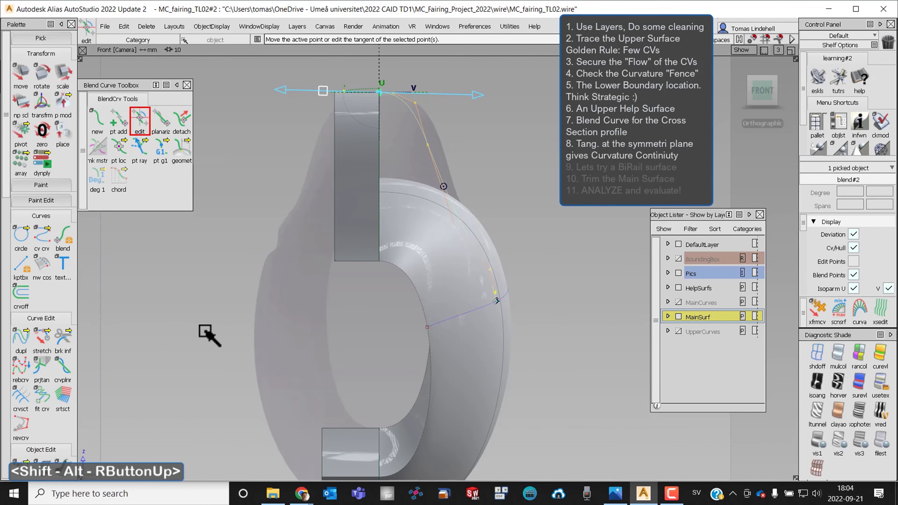
Step: Add a curvature comb to the blend curve and scale it up to a readable size
{"action": "left_click_drag", "start_coordinate": [5, 47], "coordinate": [12, 370]}
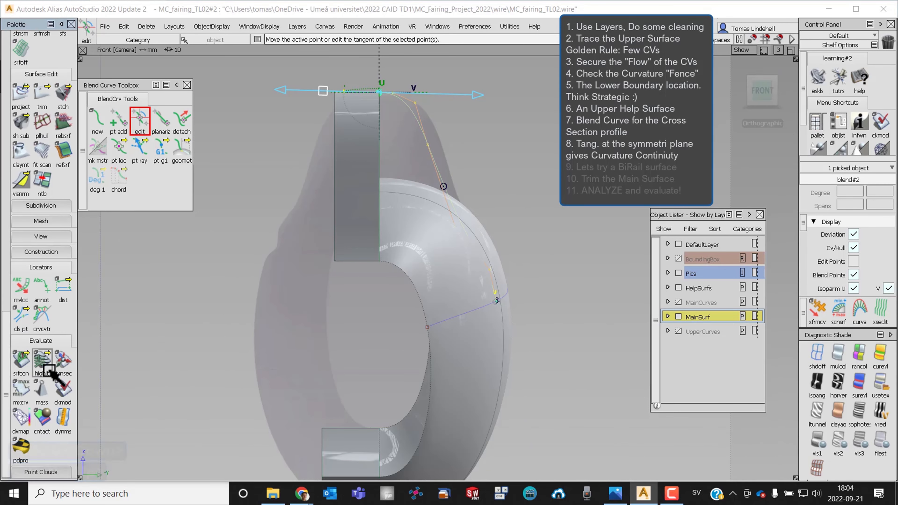
{"action": "left_click", "coordinate": [42, 315]}
{"action": "left_click", "coordinate": [406, 103]}
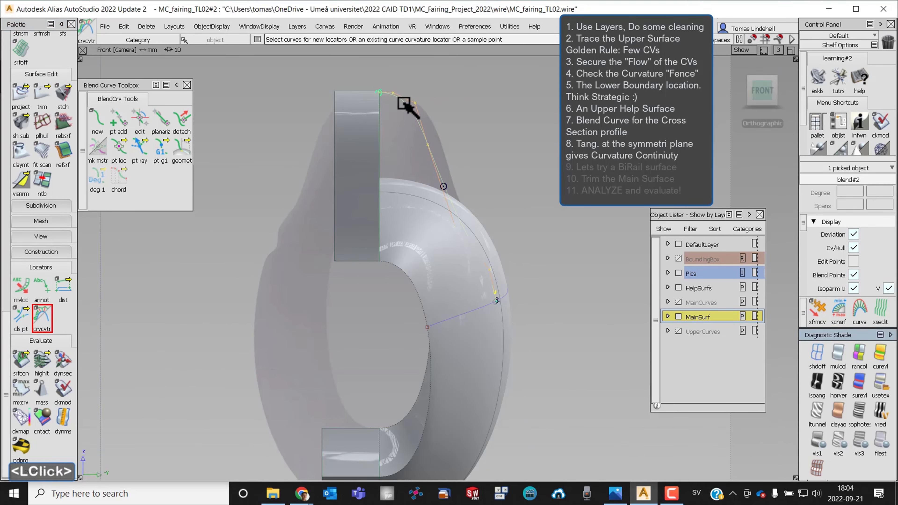
{"action": "middle_click", "coordinate": [532, 150]}
{"action": "left_click_drag", "start_coordinate": [528, 207], "coordinate": [239, 247], "text": "ctrl+shift"}
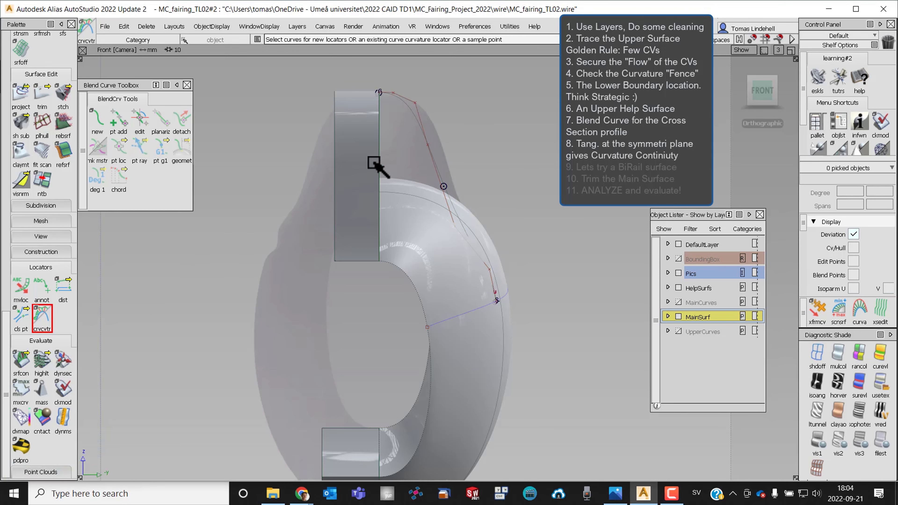
{"action": "left_click", "coordinate": [407, 104]}
{"action": "middle_click_drag", "start_coordinate": [506, 164], "coordinate": [538, 163]}
{"action": "middle_click_drag", "start_coordinate": [506, 153], "coordinate": [524, 150]}
{"action": "middle_click", "coordinate": [565, 156]}
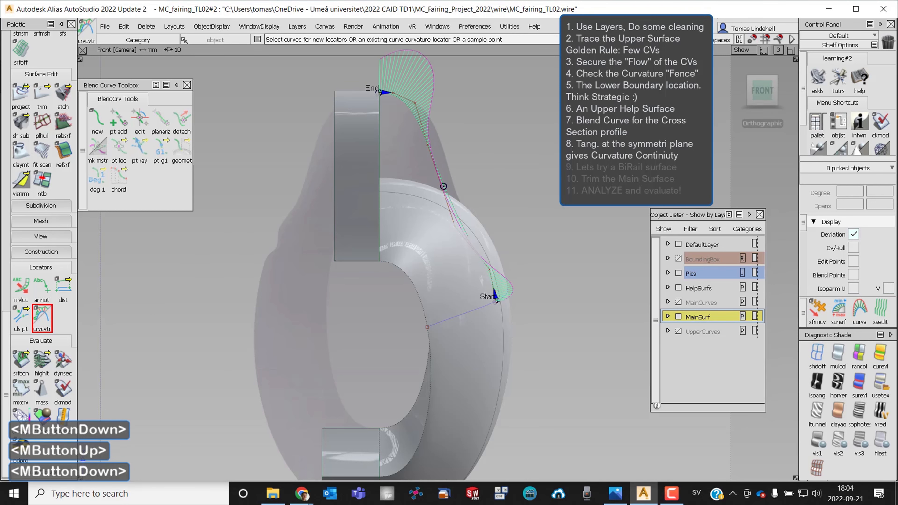
Step: Pick the blend curve in the side view and planarize it
{"action": "left_click_drag", "start_coordinate": [542, 212], "coordinate": [332, 230], "text": "alt+shift"}
{"action": "left_click", "coordinate": [756, 99]}
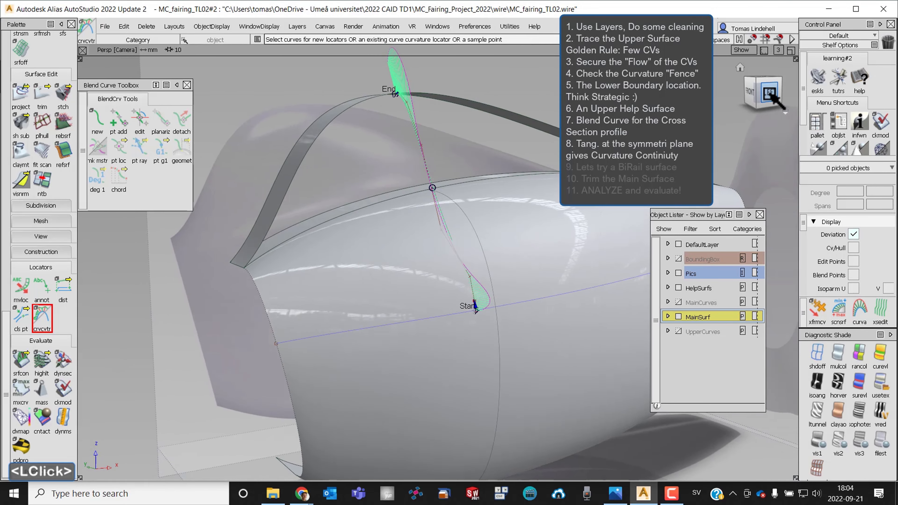
{"action": "left_click_drag", "start_coordinate": [366, 173], "coordinate": [346, 152], "text": "ctrl+shift"}
{"action": "left_click", "coordinate": [410, 156]}
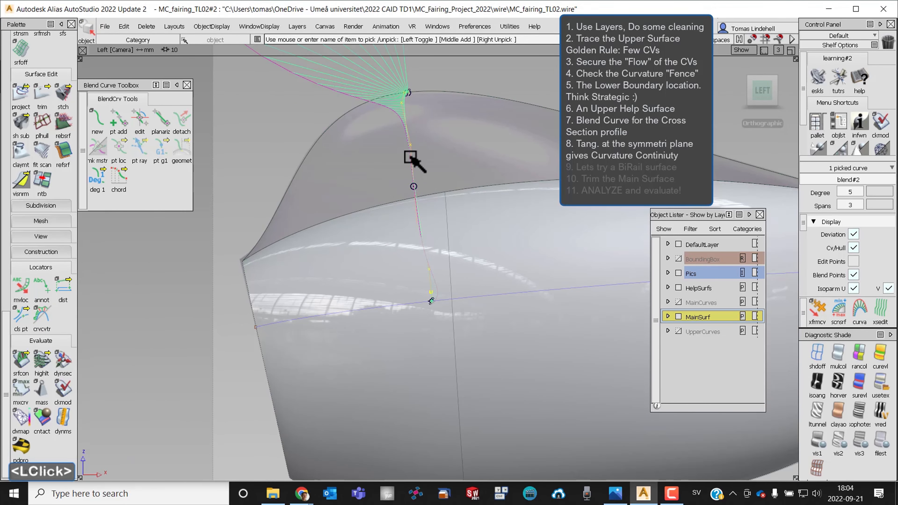
{"action": "left_click", "coordinate": [164, 121]}
{"action": "left_click_drag", "start_coordinate": [441, 283], "coordinate": [495, 217], "text": "alt+shift"}
{"action": "left_click", "coordinate": [764, 91]}
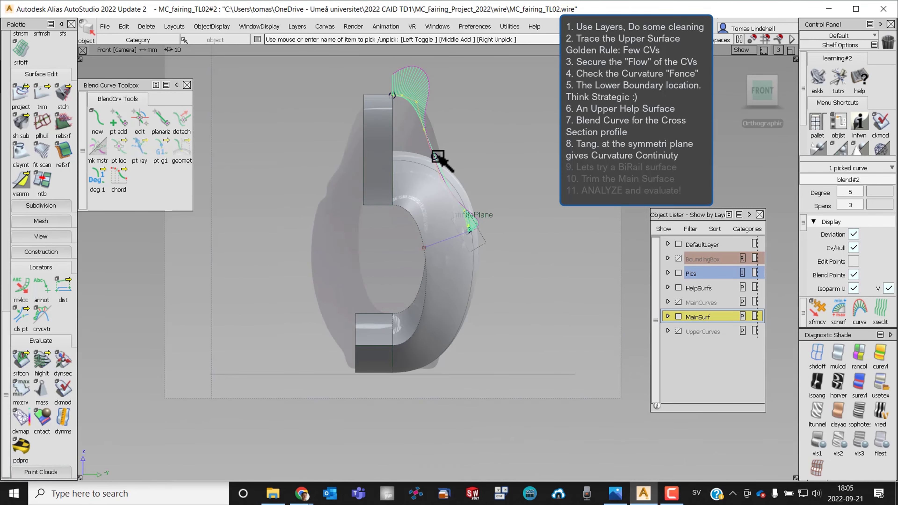
Step: Inspect the planarized curve against the surfaces in perspective, turn off diagnostic shading and hide the Pics layer
{"action": "left_click_drag", "start_coordinate": [438, 156], "coordinate": [354, 262], "text": "alt+shift"}
{"action": "right_click_drag", "start_coordinate": [354, 261], "coordinate": [481, 225], "text": "alt+shift"}
{"action": "middle_click_drag", "start_coordinate": [482, 224], "coordinate": [424, 191], "text": "alt+shift"}
{"action": "left_click_drag", "start_coordinate": [424, 191], "coordinate": [463, 186], "text": "alt+shift"}
{"action": "right_click_drag", "start_coordinate": [463, 186], "coordinate": [477, 191], "text": "alt+shift"}
{"action": "mouse_move", "coordinate": [478, 191]}
{"action": "left_mouse_down", "text": "alt+shift"}
{"action": "mouse_move", "coordinate": [487, 190]}
{"action": "mouse_move", "coordinate": [477, 195]}
{"action": "left_mouse_up", "text": "alt+shift"}
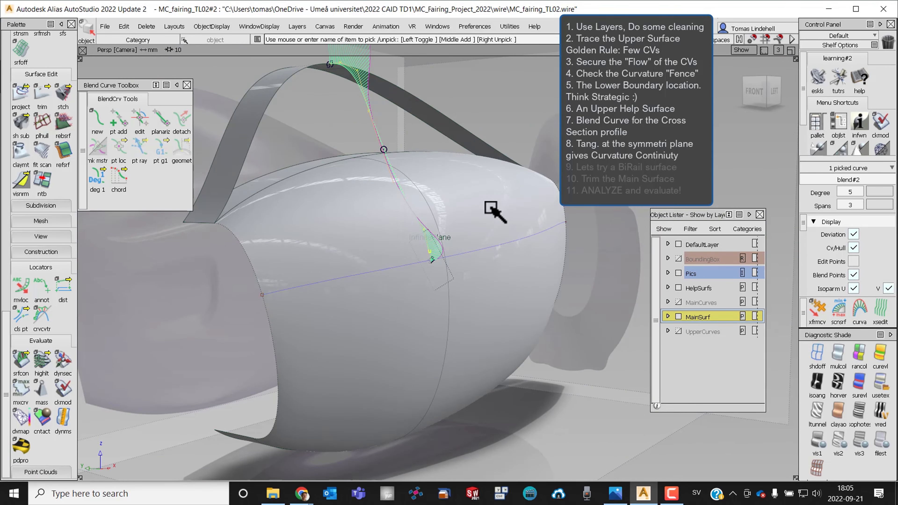
{"action": "left_click", "coordinate": [818, 354]}
{"action": "left_click_drag", "start_coordinate": [477, 235], "coordinate": [708, 311], "text": "alt+shift"}
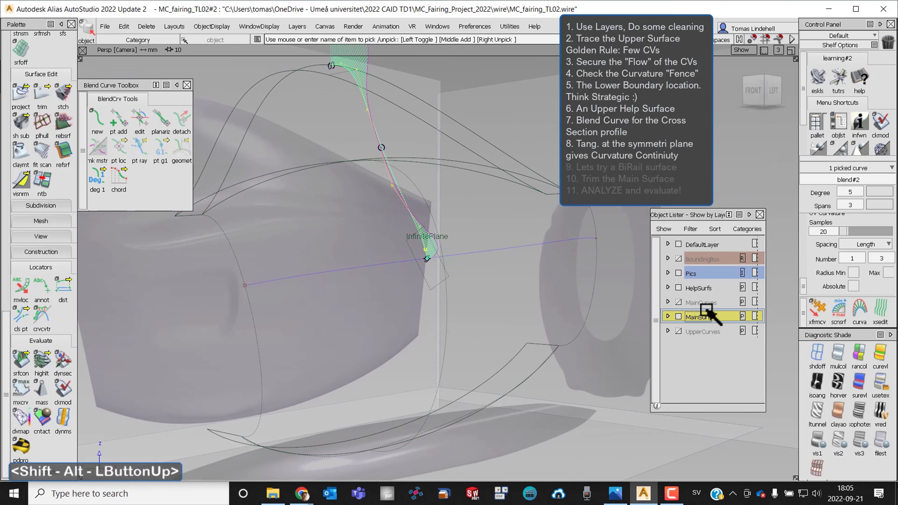
{"action": "left_click", "coordinate": [679, 272]}
Step: Delete the curvature locators and clear the selection
{"action": "right_click_drag", "start_coordinate": [559, 250], "coordinate": [544, 251], "text": "alt+shift"}
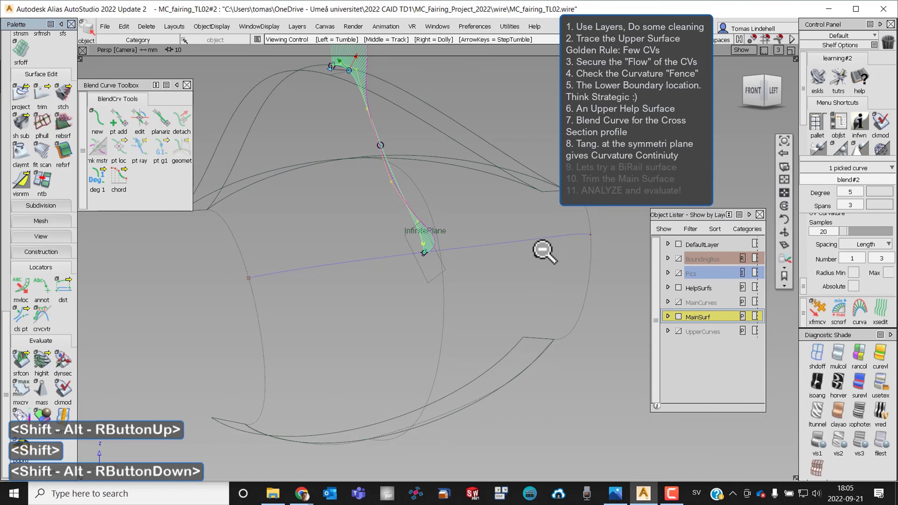
{"action": "left_click_drag", "start_coordinate": [544, 251], "coordinate": [481, 210], "text": "alt+shift"}
{"action": "middle_click_drag", "start_coordinate": [482, 210], "coordinate": [505, 267], "text": "alt+shift"}
{"action": "left_click", "coordinate": [146, 26]}
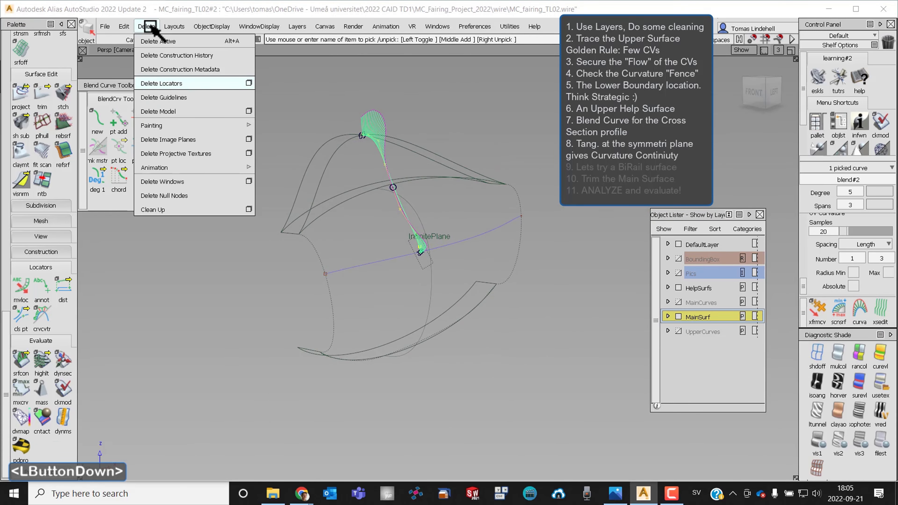
{"action": "left_click", "coordinate": [170, 83]}
{"action": "left_click_drag", "start_coordinate": [320, 209], "coordinate": [688, 377], "text": "ctrl+shift"}
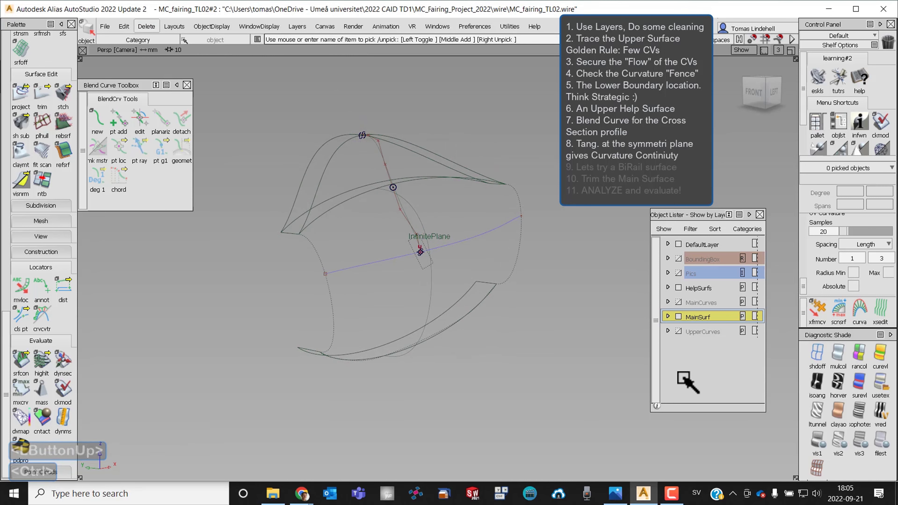
Step: Create a new layer named UpperSurf and close the Blend Curve Toolbox
{"action": "left_click", "coordinate": [297, 26]}
{"action": "left_click", "coordinate": [297, 41]}
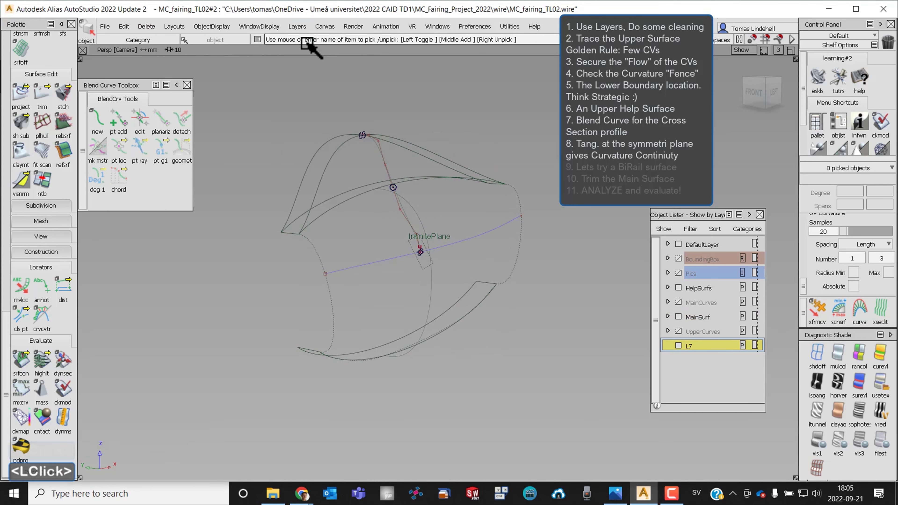
{"action": "double_click", "coordinate": [700, 346]}
{"action": "type", "text": "UpperSurf"}
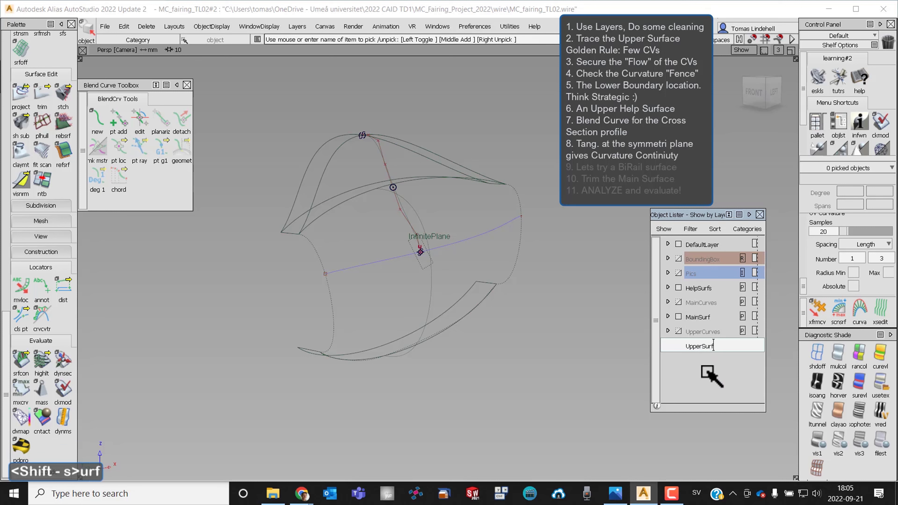
{"action": "key", "text": "Return"}
{"action": "left_click", "coordinate": [187, 85]}
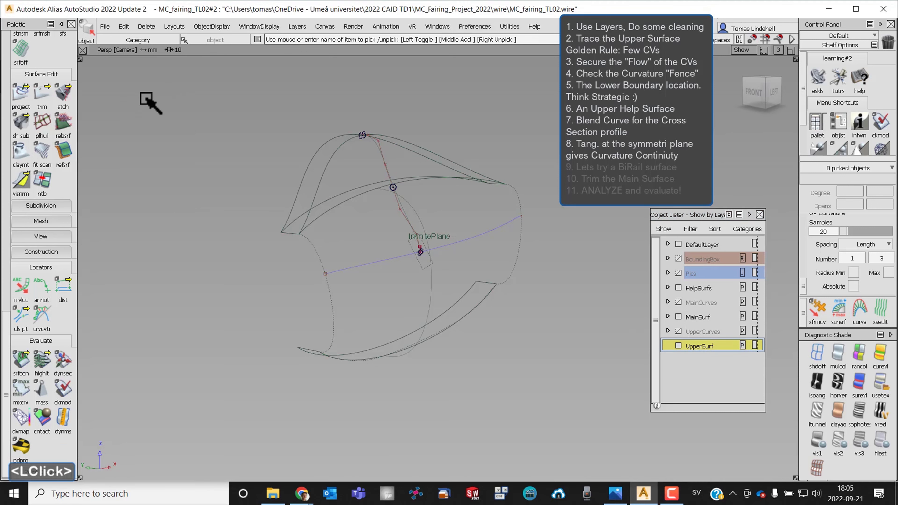
{"action": "scroll", "coordinate": [25, 291], "scroll_direction": "up", "scroll_amount": 5}
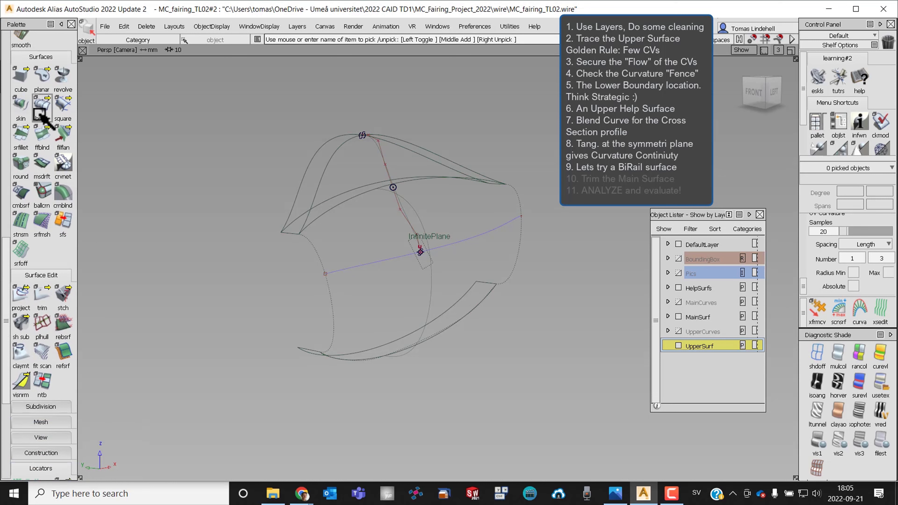
Step: Reset the BiRail options and configure two rails with more than two generation curves and Explicit Control off
{"action": "left_click", "coordinate": [41, 112]}
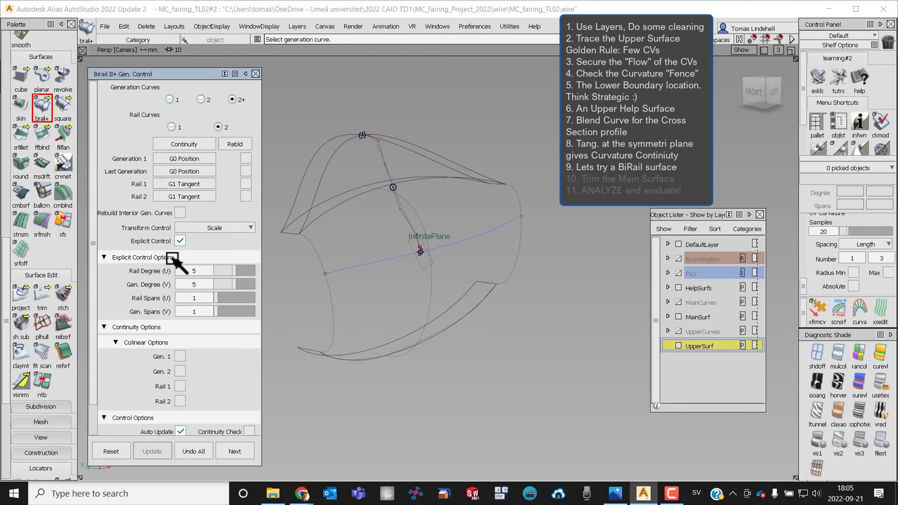
{"action": "left_click", "coordinate": [179, 241]}
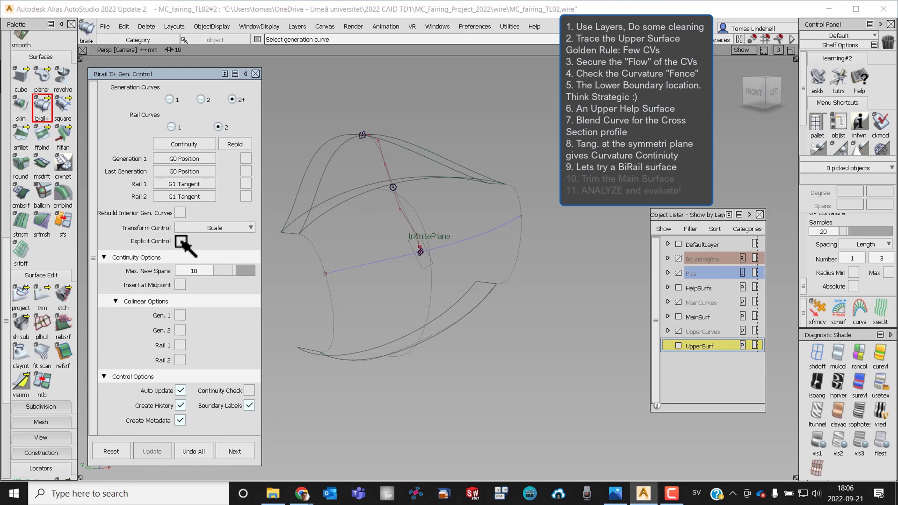
{"action": "left_click", "coordinate": [112, 451]}
{"action": "left_click", "coordinate": [393, 288]}
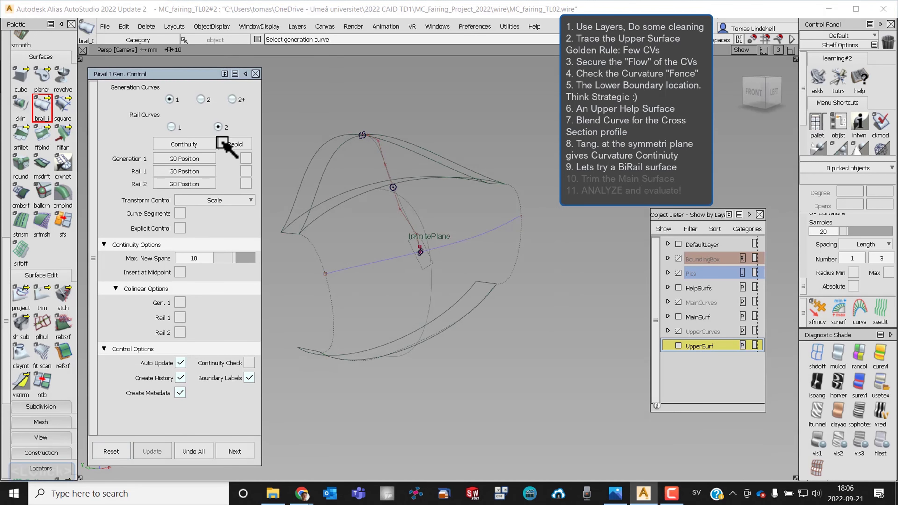
{"action": "left_click", "coordinate": [233, 100]}
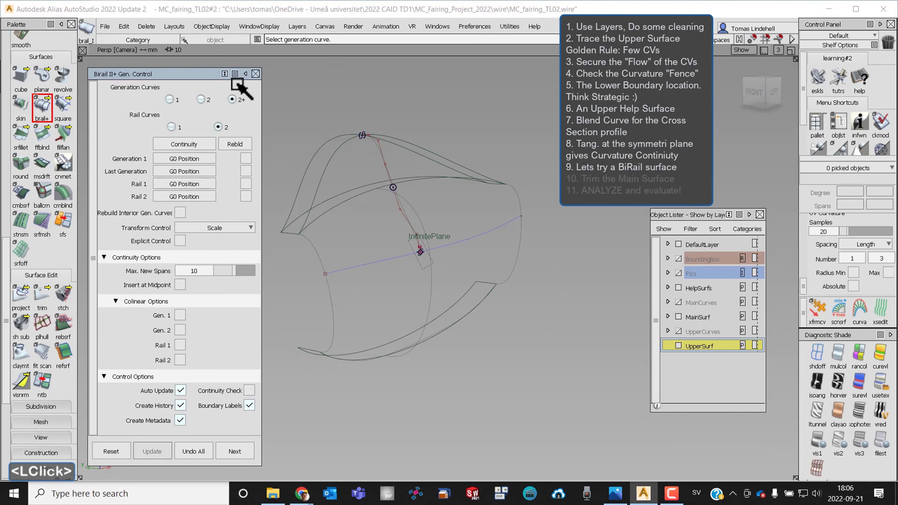
Step: Assign the front edge, blend curve and rear edge as generations, with the help surface edge and lower boundary curve as rails
{"action": "left_click", "coordinate": [311, 256]}
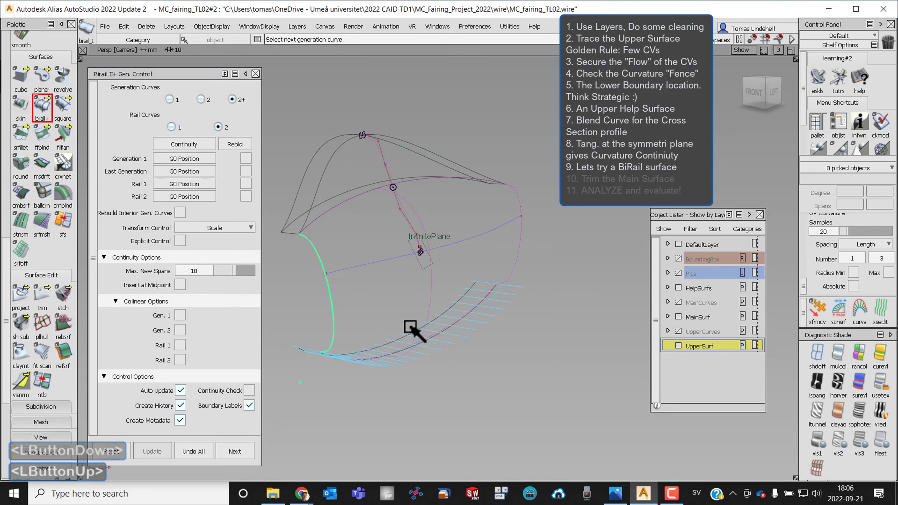
{"action": "left_click", "coordinate": [382, 159]}
{"action": "left_click", "coordinate": [515, 200]}
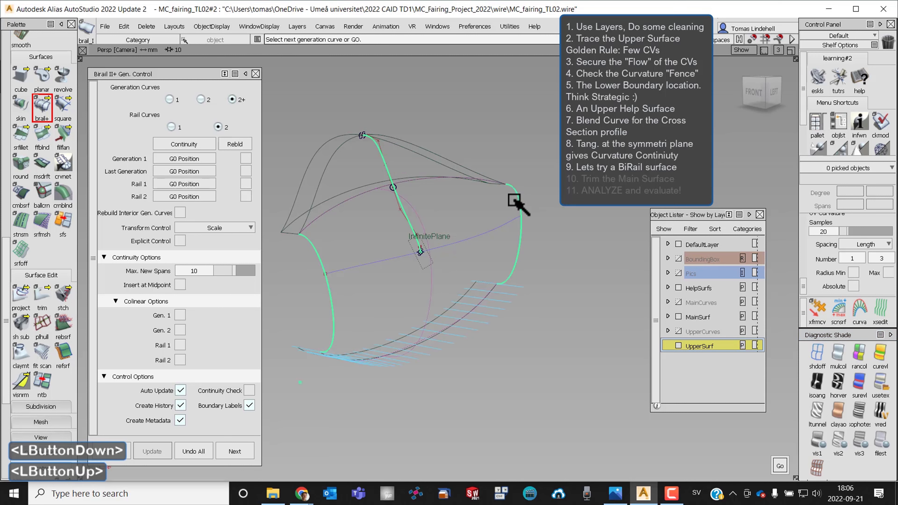
{"action": "left_click", "coordinate": [781, 466]}
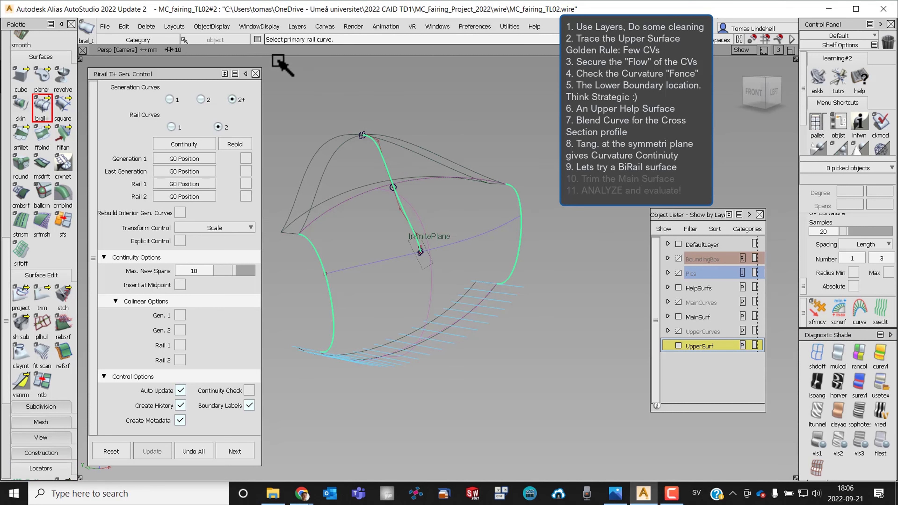
{"action": "left_click", "coordinate": [340, 150]}
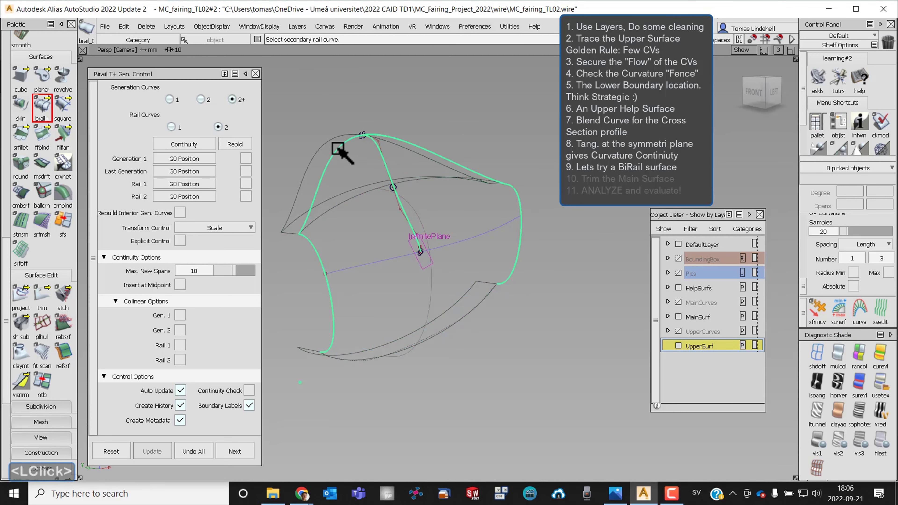
{"action": "left_click", "coordinate": [380, 262]}
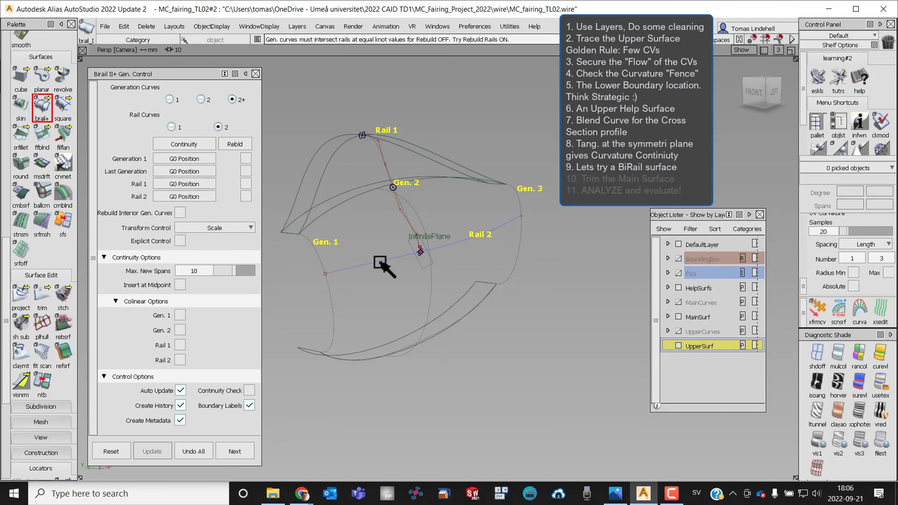
Step: Check the prompt history and enable Rebuild for both Rail 1 and Rail 2
{"action": "left_click", "coordinate": [257, 39]}
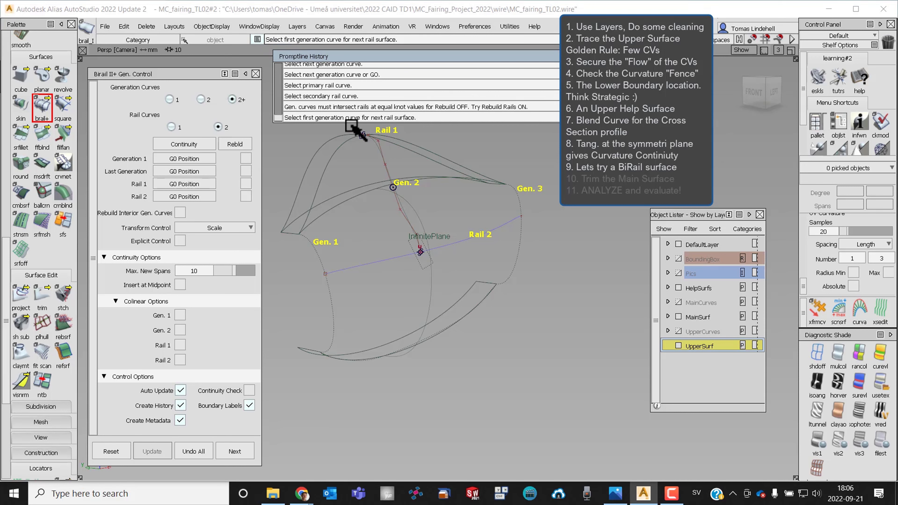
{"action": "left_click", "coordinate": [246, 184]}
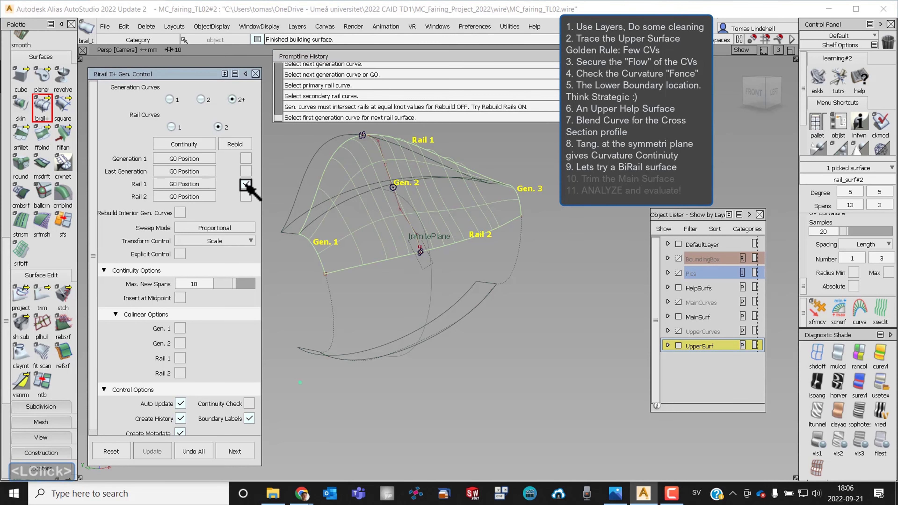
{"action": "left_click", "coordinate": [247, 184]}
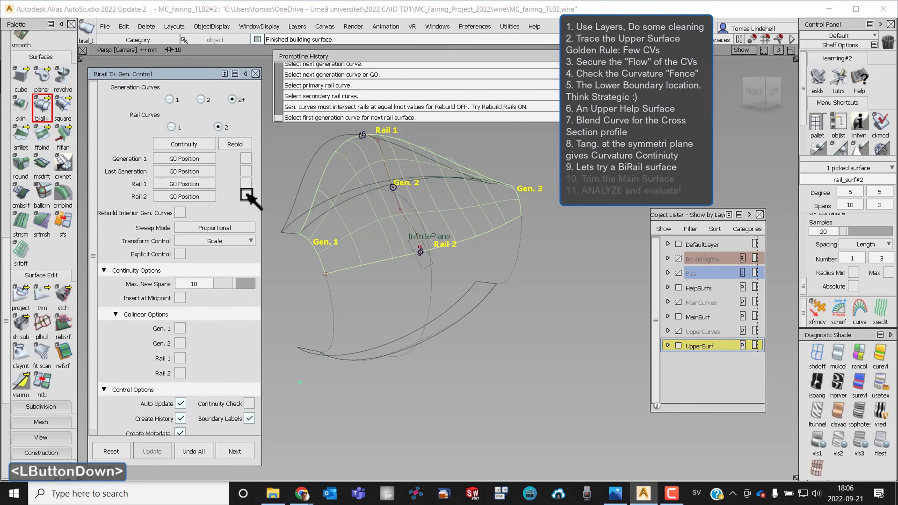
{"action": "left_click", "coordinate": [247, 185]}
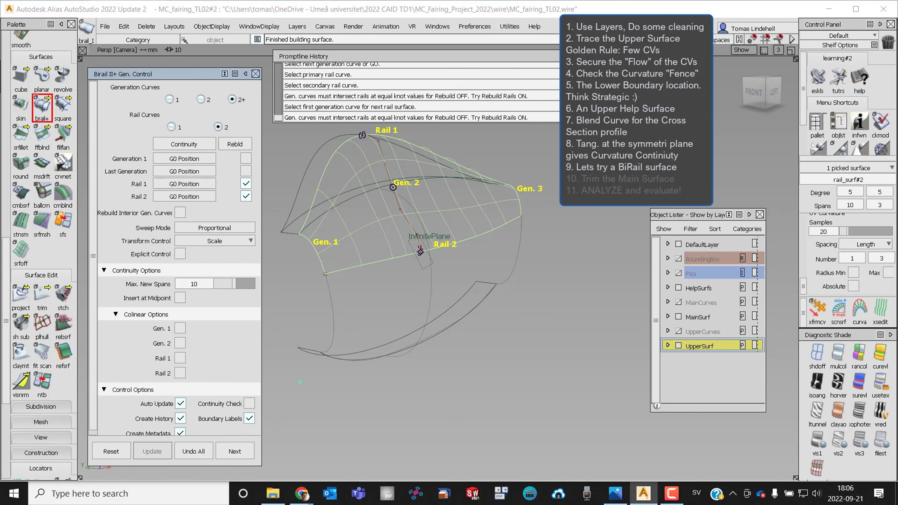
{"action": "left_click", "coordinate": [700, 56]}
Step: Try rebuilding the first, last and interior generation curves of the BiRail surface
{"action": "left_click", "coordinate": [246, 158]}
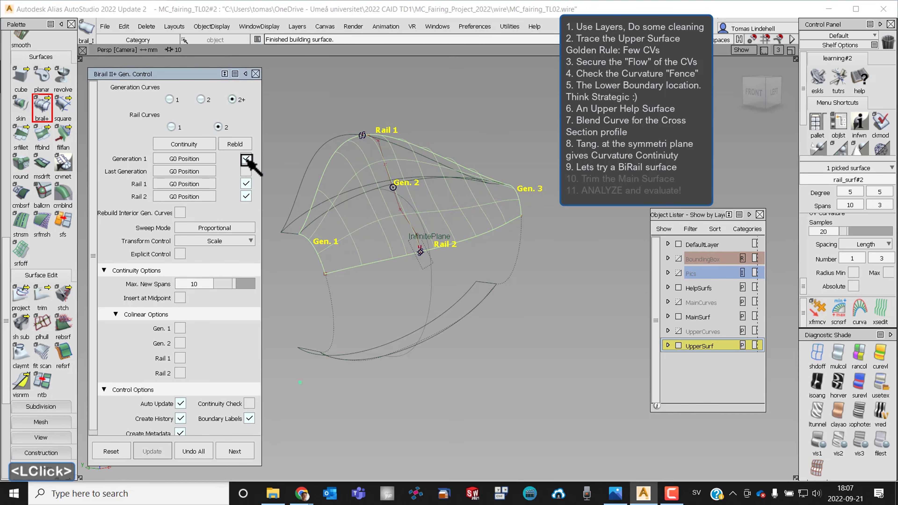
{"action": "left_click", "coordinate": [245, 171]}
{"action": "left_click", "coordinate": [178, 212]}
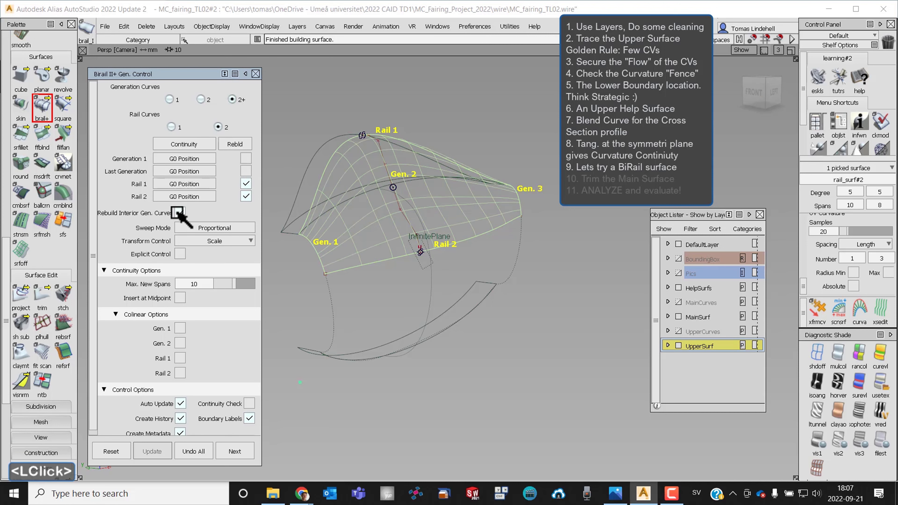
{"action": "mouse_move", "coordinate": [375, 202]}
{"action": "left_mouse_down", "text": "alt+shift"}
{"action": "mouse_move", "coordinate": [458, 201]}
{"action": "mouse_move", "coordinate": [376, 203]}
{"action": "left_mouse_up", "text": "alt+shift"}
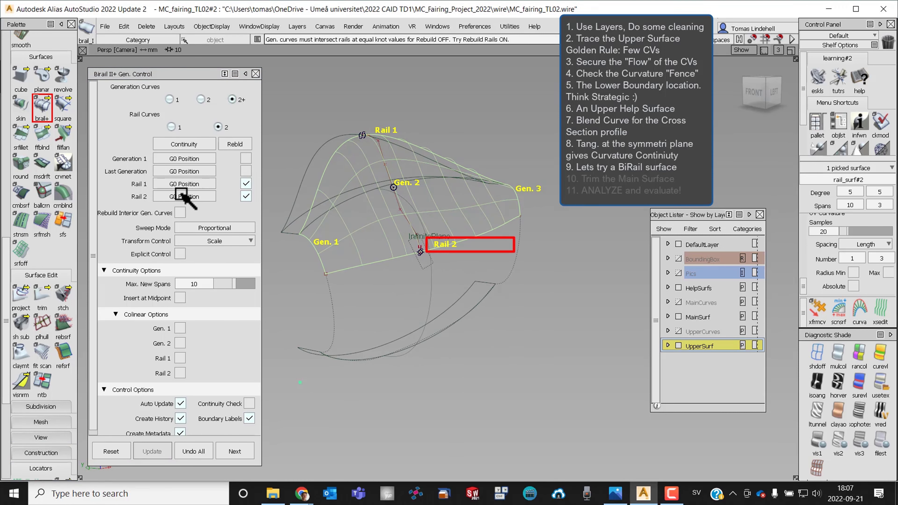
Step: Set Rail 2 to G2 Curvature and Rail 1 to G1 Tangent, and close the BiRail options
{"action": "left_click_drag", "start_coordinate": [181, 196], "coordinate": [183, 234]}
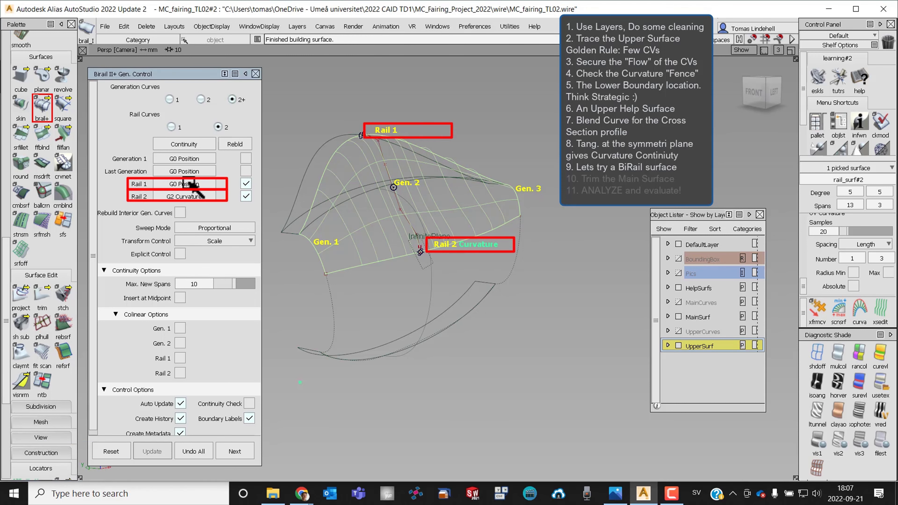
{"action": "left_click_drag", "start_coordinate": [190, 184], "coordinate": [187, 211]}
{"action": "left_click_drag", "start_coordinate": [383, 217], "coordinate": [412, 243], "text": "alt+shift"}
{"action": "left_click", "coordinate": [180, 213]}
{"action": "left_click", "coordinate": [180, 212]}
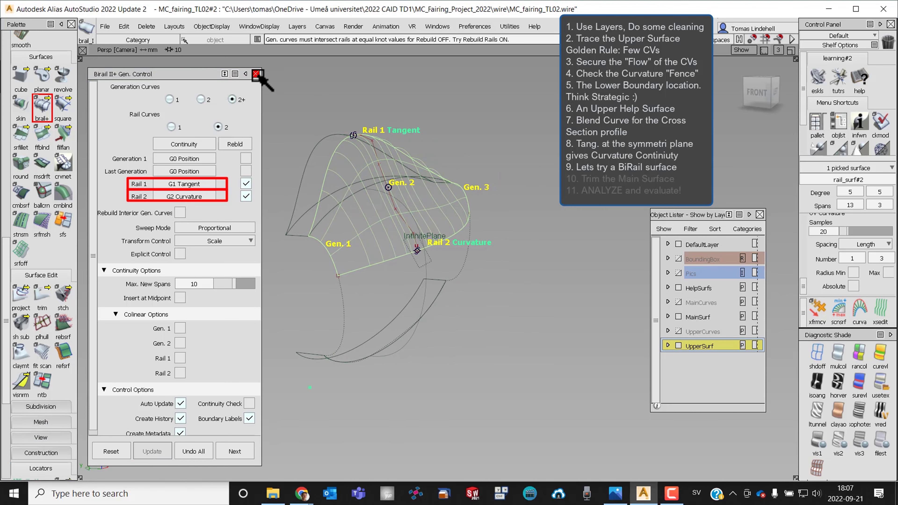
{"action": "left_click", "coordinate": [257, 74]}
Step: Clear the surface selection and inspect the model with the vis3 diagnostic shading
{"action": "left_click", "coordinate": [416, 245], "text": "ctrl+shift"}
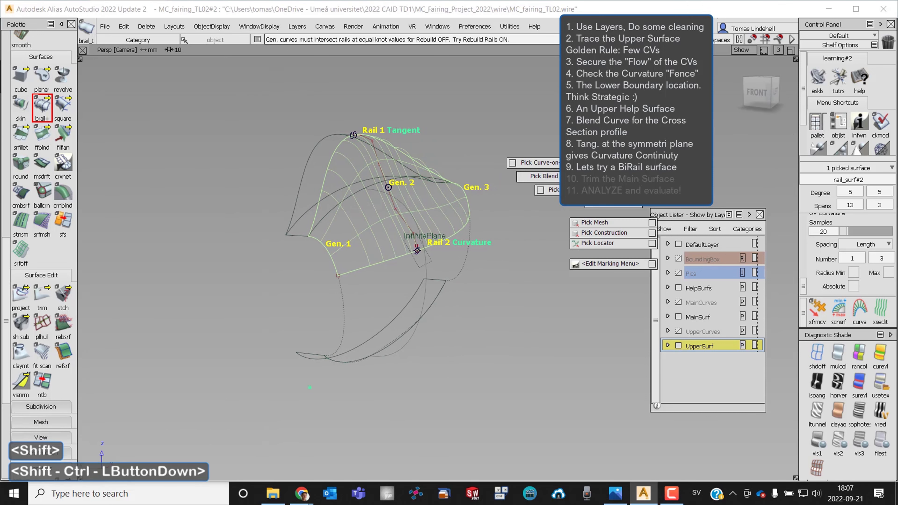
{"action": "right_click_drag", "start_coordinate": [416, 245], "coordinate": [511, 245], "text": "alt+shift"}
{"action": "mouse_move", "coordinate": [511, 245]}
{"action": "left_mouse_down", "text": "alt+shift"}
{"action": "mouse_move", "coordinate": [467, 227]}
{"action": "mouse_move", "coordinate": [391, 221]}
{"action": "mouse_move", "coordinate": [525, 237]}
{"action": "mouse_move", "coordinate": [517, 206]}
{"action": "mouse_move", "coordinate": [356, 266]}
{"action": "mouse_move", "coordinate": [441, 306]}
{"action": "left_mouse_up", "text": "alt+shift"}
{"action": "left_click", "coordinate": [860, 442]}
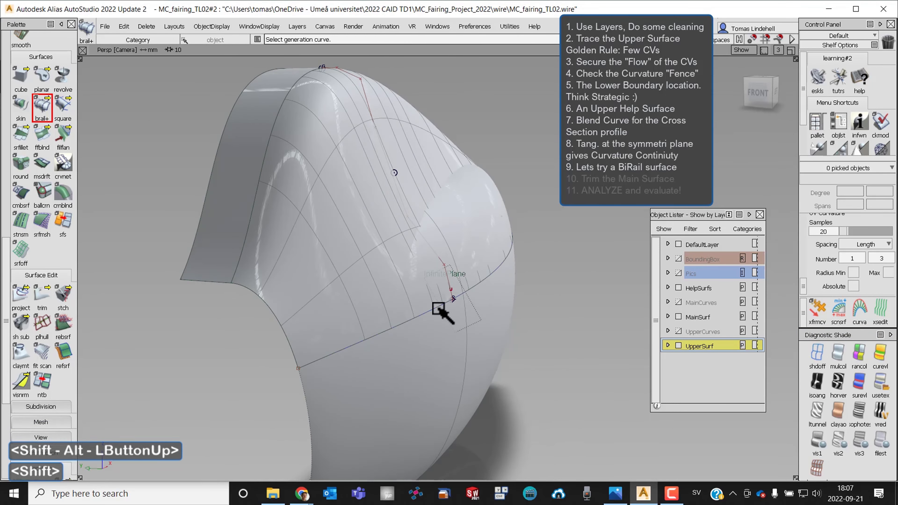
{"action": "middle_click_drag", "start_coordinate": [441, 307], "coordinate": [454, 263], "text": "alt+shift"}
{"action": "left_click", "coordinate": [468, 275], "text": "ctrl+shift"}
Step: Hide the UpperSurf and HelpSurfs layers so only the main surface and its curves remain
{"action": "left_click", "coordinate": [678, 346]}
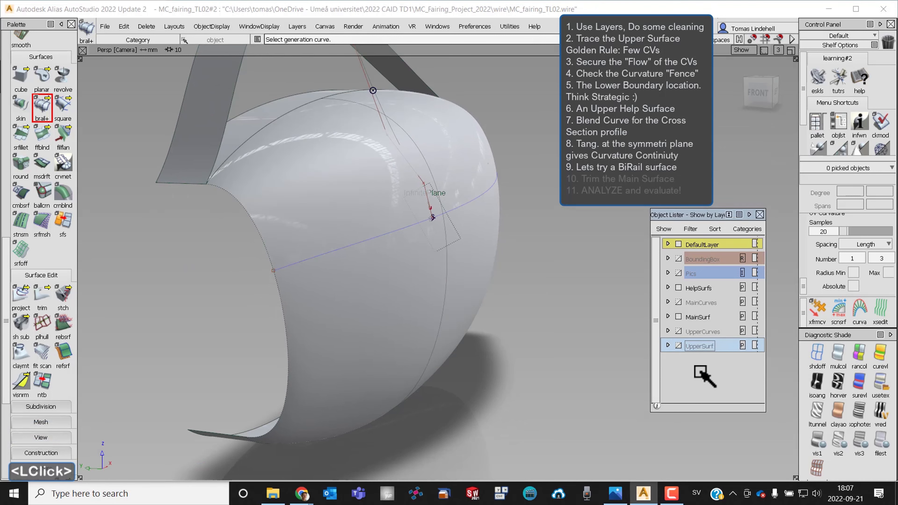
{"action": "left_click", "coordinate": [679, 288]}
{"action": "left_click_drag", "start_coordinate": [439, 219], "coordinate": [421, 215], "text": "alt+shift"}
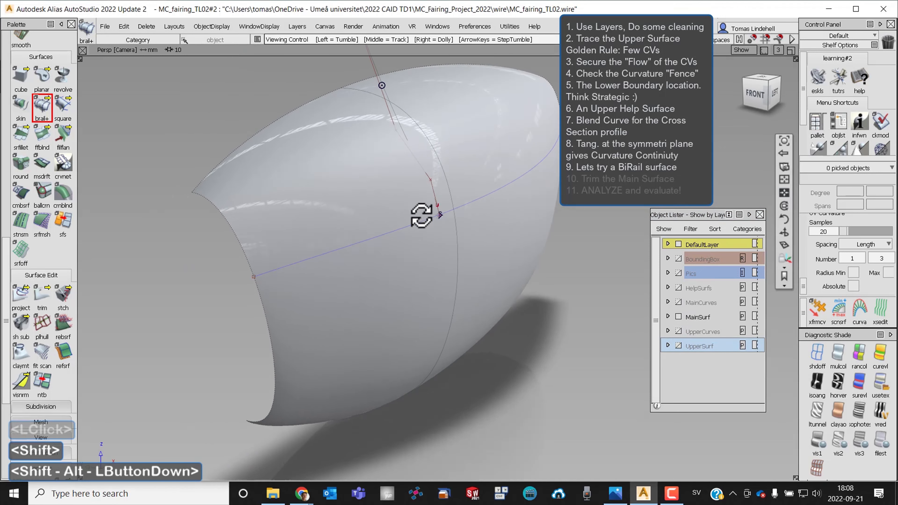
{"action": "right_click_drag", "start_coordinate": [421, 215], "coordinate": [417, 227], "text": "alt+shift"}
{"action": "mouse_move", "coordinate": [417, 227]}
{"action": "middle_mouse_down", "text": "alt+shift"}
{"action": "mouse_move", "coordinate": [401, 225]}
{"action": "mouse_move", "coordinate": [406, 233]}
{"action": "middle_mouse_up", "text": "alt+shift"}
Step: Pick the blend curve and assign it to the UpperCurves layer
{"action": "left_click", "coordinate": [434, 245], "text": "ctrl+shift"}
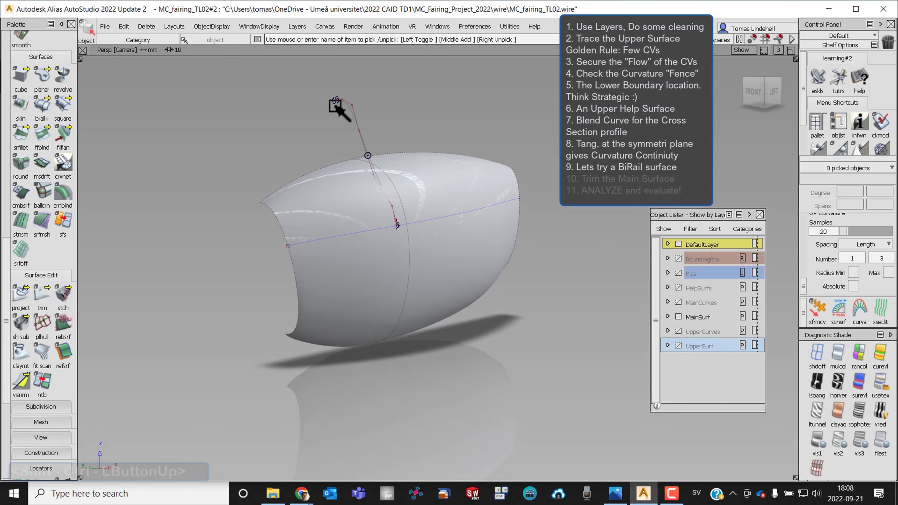
{"action": "left_click", "coordinate": [342, 110]}
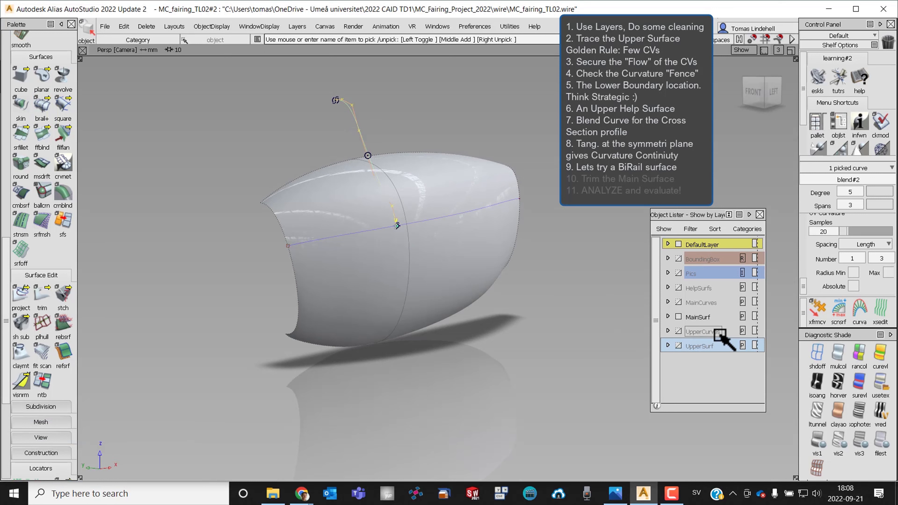
{"action": "right_click_drag", "start_coordinate": [722, 339], "coordinate": [711, 304]}
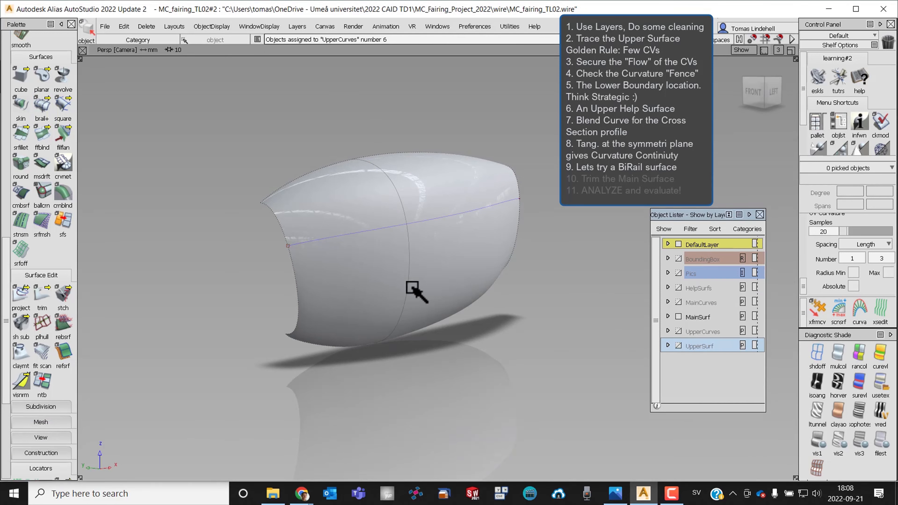
{"action": "right_click", "coordinate": [151, 280]}
Step: Trim the main surface along the lower boundary curve, keeping the region below it
{"action": "left_click", "coordinate": [42, 294]}
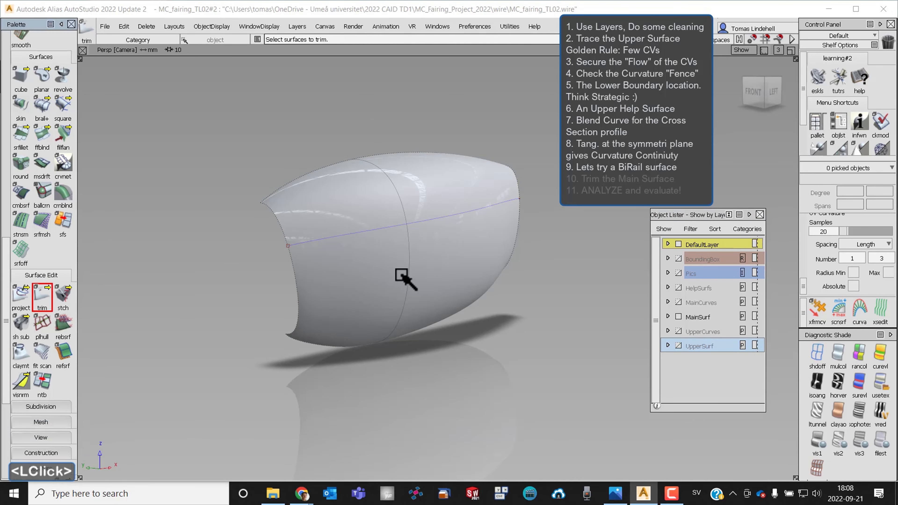
{"action": "left_click", "coordinate": [470, 257]}
{"action": "left_click", "coordinate": [472, 251]}
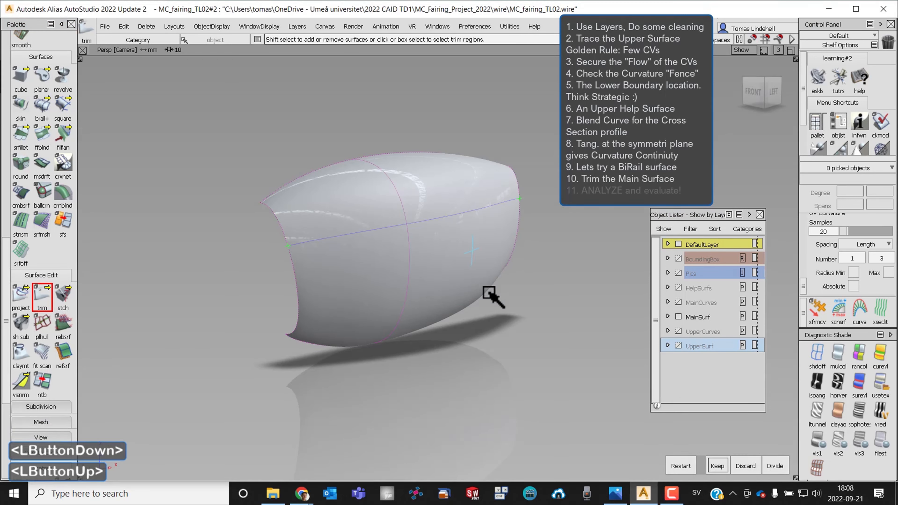
{"action": "left_click", "coordinate": [718, 465]}
Step: Show the UpperSurf layer and apply horizontal/vertical stripe shading to inspect the seam between the upper and main surfaces
{"action": "left_click_drag", "start_coordinate": [380, 301], "coordinate": [684, 365], "text": "alt+shift"}
{"action": "left_click", "coordinate": [679, 346]}
{"action": "left_click_drag", "start_coordinate": [502, 283], "coordinate": [358, 295], "text": "alt+shift"}
{"action": "left_click", "coordinate": [839, 384]}
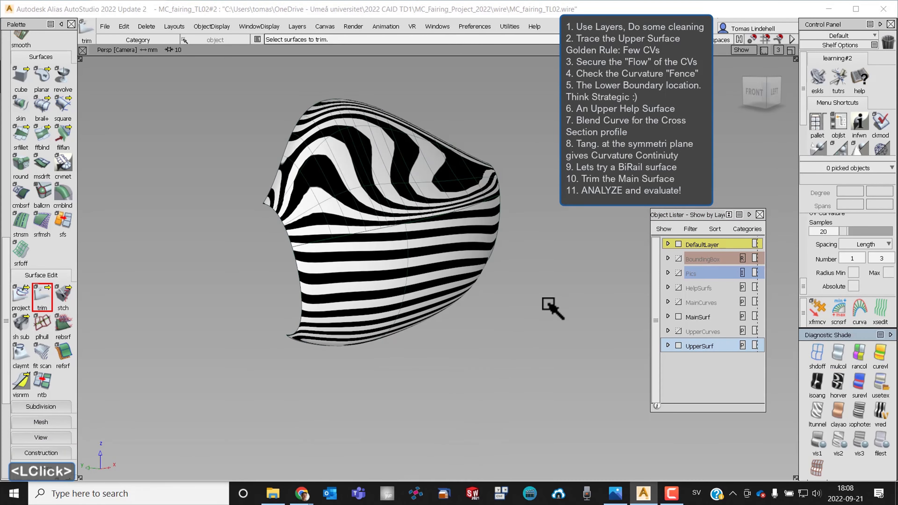
{"action": "right_click_drag", "start_coordinate": [543, 305], "coordinate": [500, 267], "text": "alt+shift"}
{"action": "mouse_move", "coordinate": [500, 267]}
{"action": "middle_mouse_down", "text": "alt+shift"}
{"action": "mouse_move", "coordinate": [478, 220]}
{"action": "mouse_move", "coordinate": [236, 225]}
{"action": "middle_mouse_up", "text": "alt+shift"}
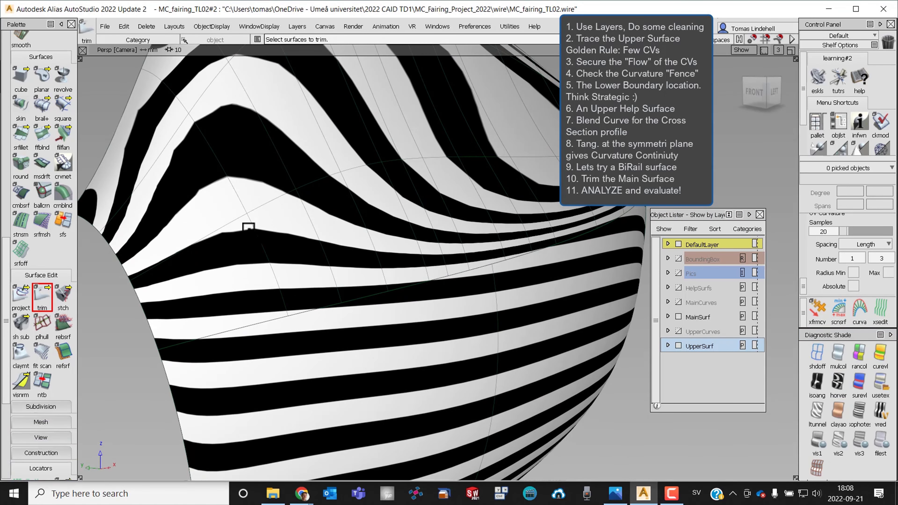
Step: Collapse the Transparency and Curvature sections of the Control Panel's display settings
{"action": "scroll", "coordinate": [843, 375], "scroll_direction": "down", "scroll_amount": 2}
{"action": "scroll", "coordinate": [876, 463], "scroll_direction": "down", "scroll_amount": 2}
{"action": "scroll", "coordinate": [855, 434], "scroll_direction": "up", "scroll_amount": 1}
{"action": "left_click_drag", "start_coordinate": [805, 284], "coordinate": [823, 230]}
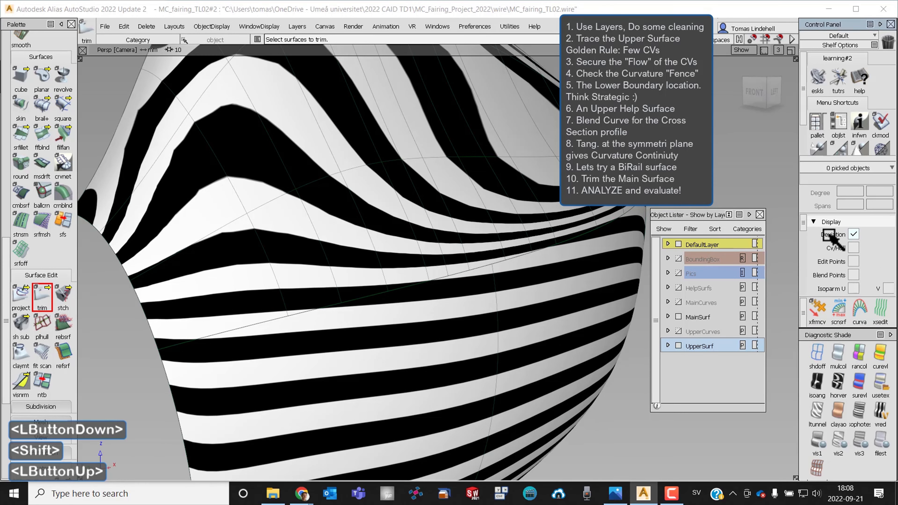
{"action": "scroll", "coordinate": [840, 255], "scroll_direction": "down", "scroll_amount": 3}
{"action": "scroll", "coordinate": [847, 272], "scroll_direction": "up", "scroll_amount": 3}
{"action": "scroll", "coordinate": [844, 257], "scroll_direction": "down", "scroll_amount": 3}
{"action": "left_click", "coordinate": [825, 219]}
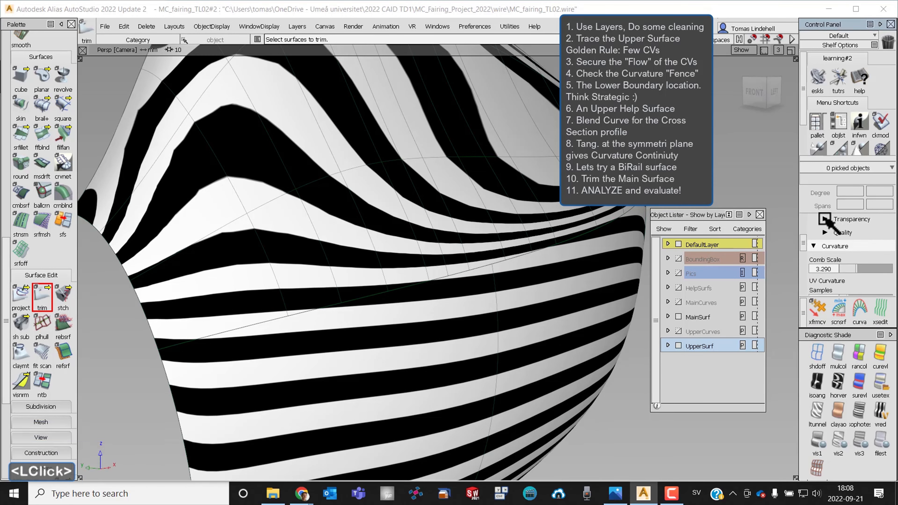
{"action": "scroll", "coordinate": [848, 256], "scroll_direction": "down", "scroll_amount": 1}
{"action": "left_click", "coordinate": [855, 259]}
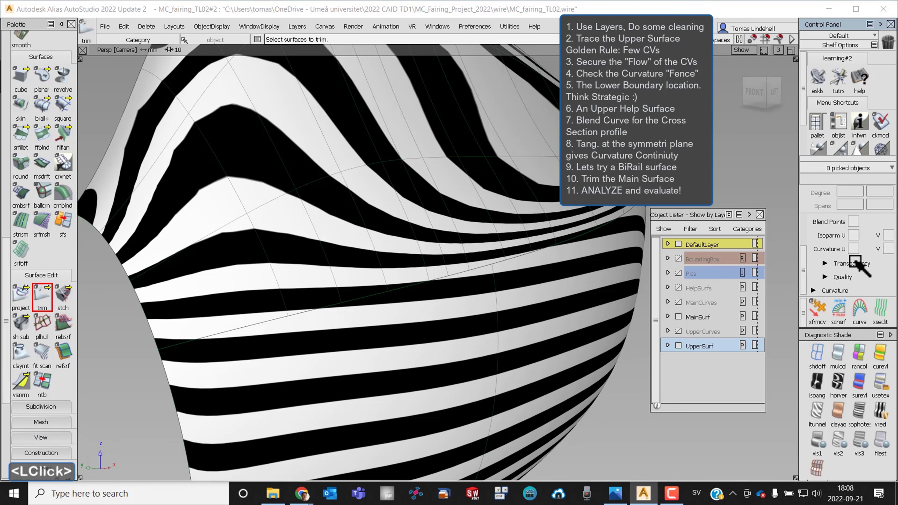
{"action": "scroll", "coordinate": [863, 389], "scroll_direction": "down", "scroll_amount": 3}
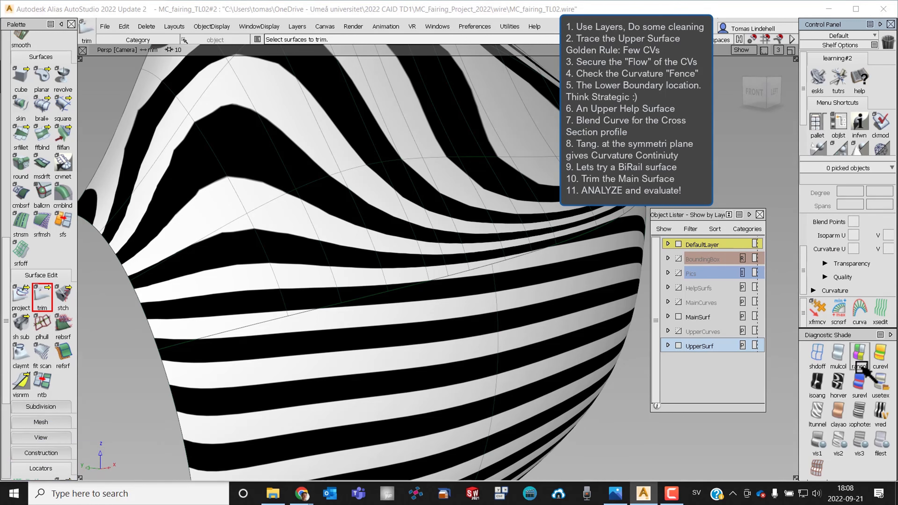
Step: Detach and enlarge the Diagnostic Shade window, and set its tolerance to 0.0010
{"action": "left_click_drag", "start_coordinate": [846, 337], "coordinate": [566, 131]}
{"action": "left_click_drag", "start_coordinate": [572, 274], "coordinate": [573, 344]}
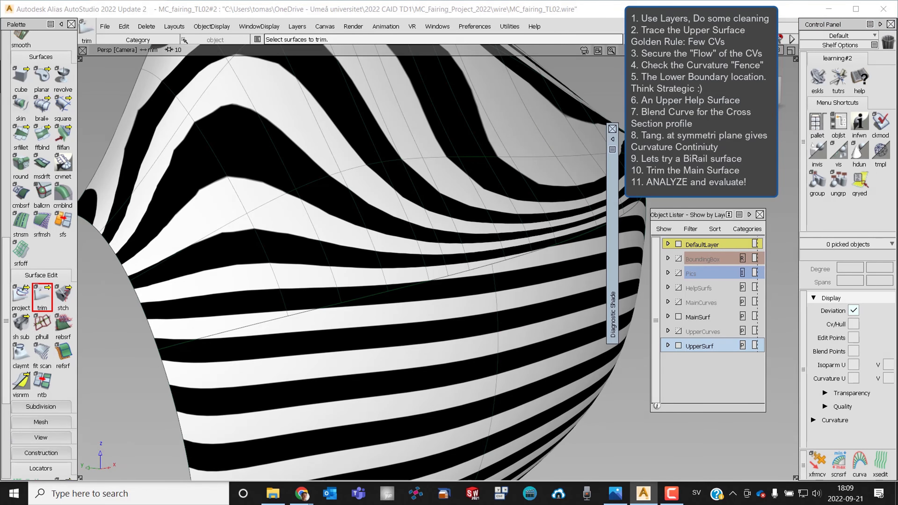
{"action": "left_click", "coordinate": [590, 300]}
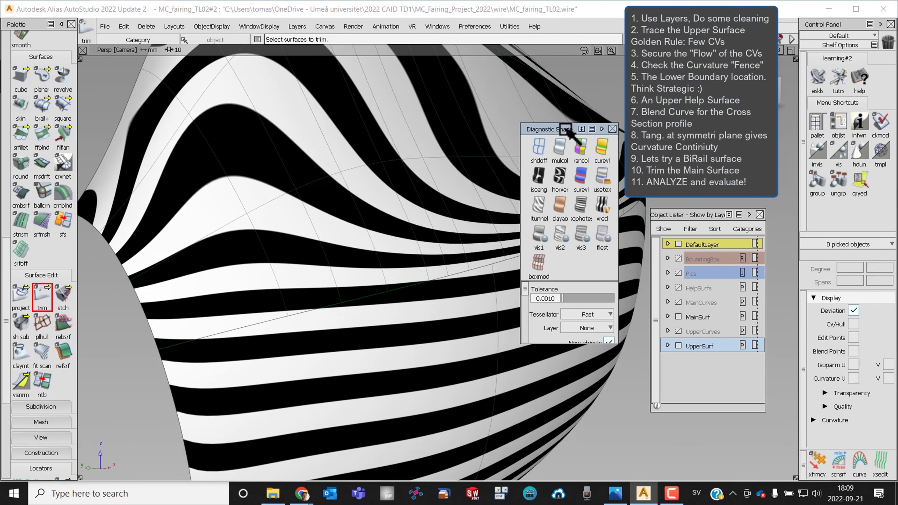
Step: Dock the Diagnostic Shade window beneath the Control Panel, expand its tool area and reapply horizontal/vertical stripe shading
{"action": "left_click_drag", "start_coordinate": [566, 129], "coordinate": [848, 396], "text": "shift"}
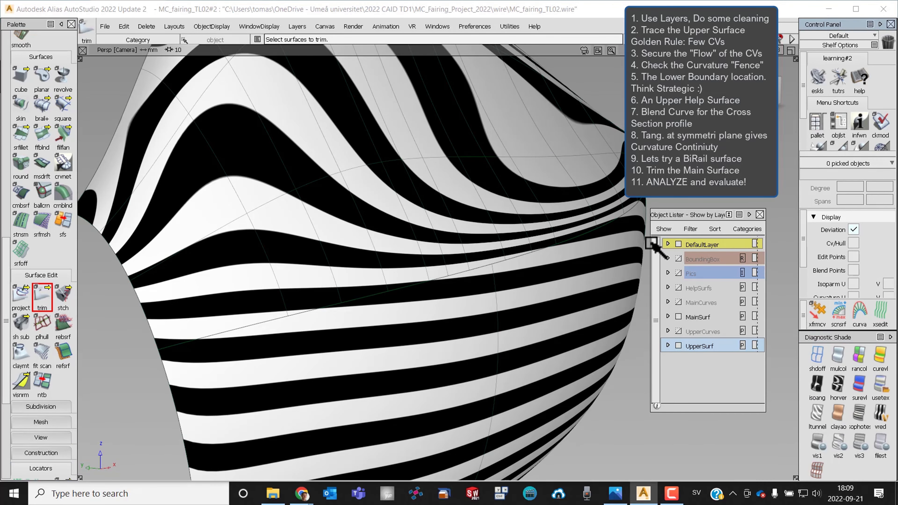
{"action": "left_click_drag", "start_coordinate": [862, 154], "coordinate": [862, 106]}
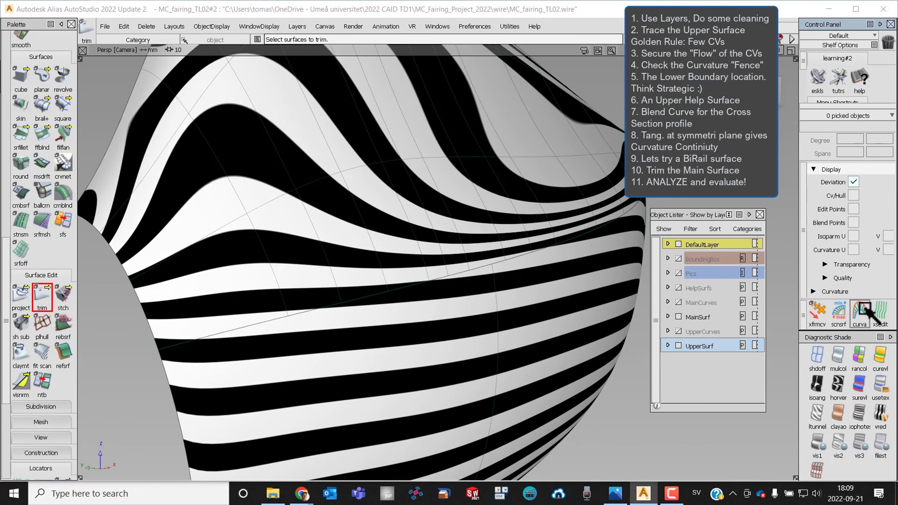
{"action": "left_click_drag", "start_coordinate": [869, 332], "coordinate": [862, 272]}
{"action": "left_click", "coordinate": [838, 319]}
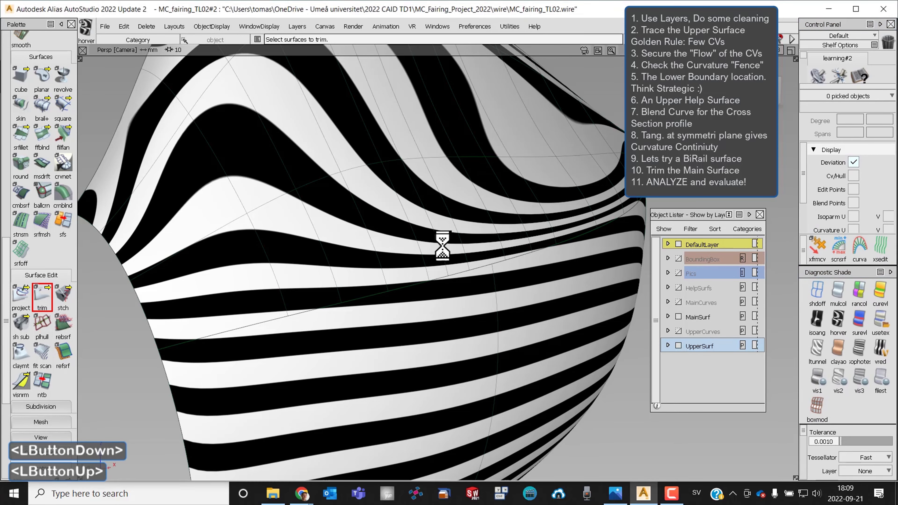
Step: Run the Surface Continuity check on the seam between the upper and main surfaces
{"action": "mouse_move", "coordinate": [134, 267]}
{"action": "left_mouse_down", "text": "alt+shift"}
{"action": "mouse_move", "coordinate": [378, 307]}
{"action": "mouse_move", "coordinate": [470, 339]}
{"action": "mouse_move", "coordinate": [391, 323]}
{"action": "left_mouse_up", "text": "alt+shift"}
{"action": "left_click_drag", "start_coordinate": [6, 280], "coordinate": [14, 370]}
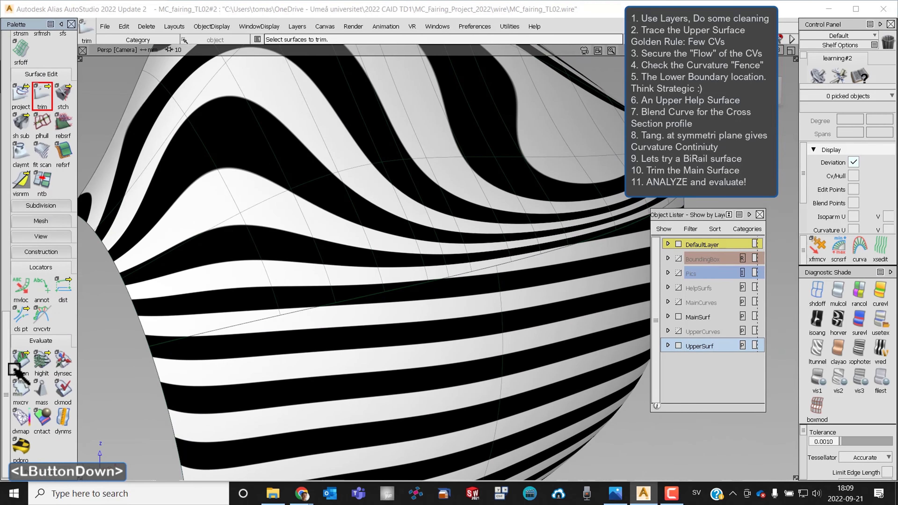
{"action": "double_click", "coordinate": [14, 370]}
{"action": "left_click", "coordinate": [280, 298]}
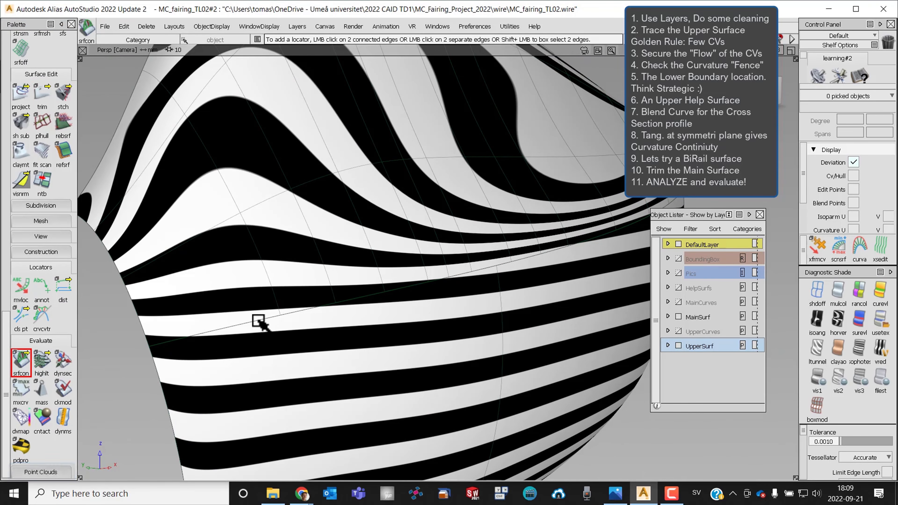
{"action": "left_click", "coordinate": [258, 321]}
{"action": "mouse_move", "coordinate": [514, 269]}
{"action": "right_mouse_down", "text": "alt+shift"}
{"action": "mouse_move", "coordinate": [538, 283]}
{"action": "mouse_move", "coordinate": [523, 276]}
{"action": "right_mouse_up", "text": "alt+shift"}
{"action": "left_click_drag", "start_coordinate": [523, 276], "coordinate": [483, 263], "text": "alt+shift"}
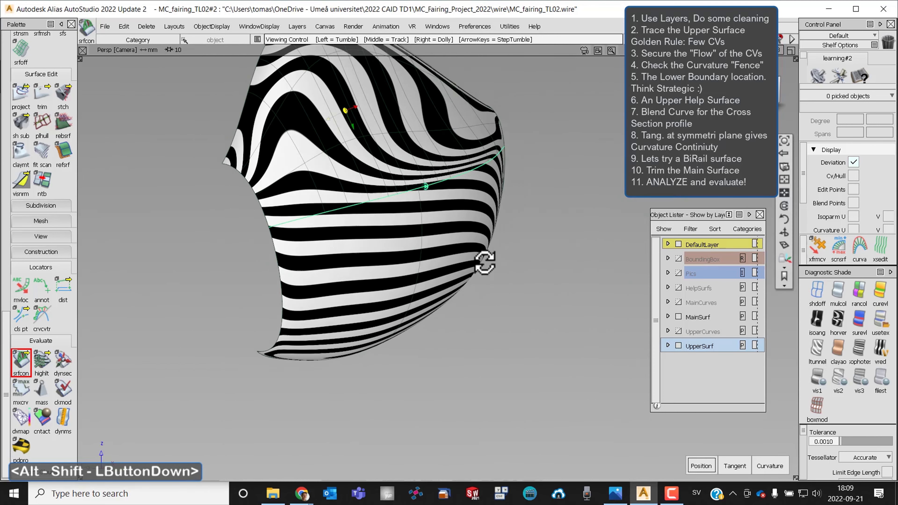
{"action": "middle_click_drag", "start_coordinate": [483, 263], "coordinate": [544, 315], "text": "alt+shift"}
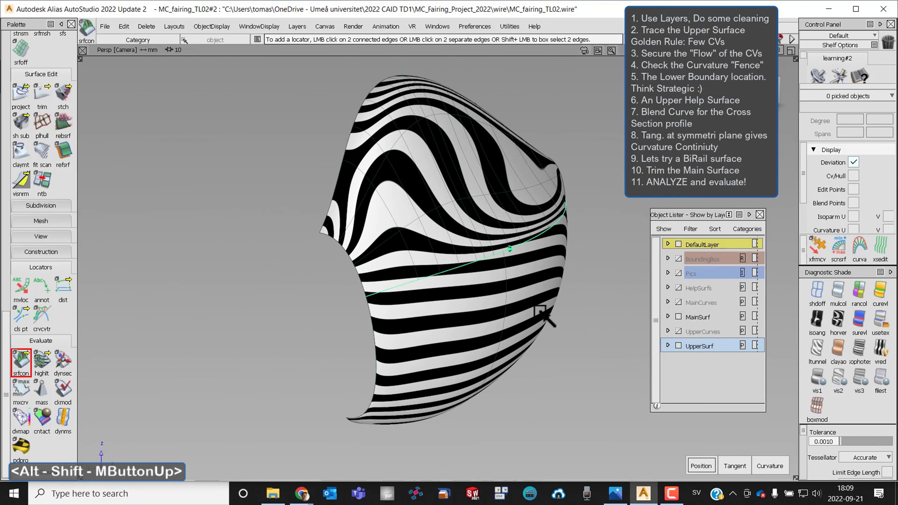
Step: Turn on symmetry for the UpperSurf and MainSurf layers and check continuity along the upper surface's symmetry-plane edge
{"action": "left_click", "coordinate": [758, 346]}
{"action": "left_click", "coordinate": [756, 317]}
{"action": "left_click_drag", "start_coordinate": [340, 244], "coordinate": [460, 248], "text": "alt+shift"}
{"action": "left_click", "coordinate": [343, 144]}
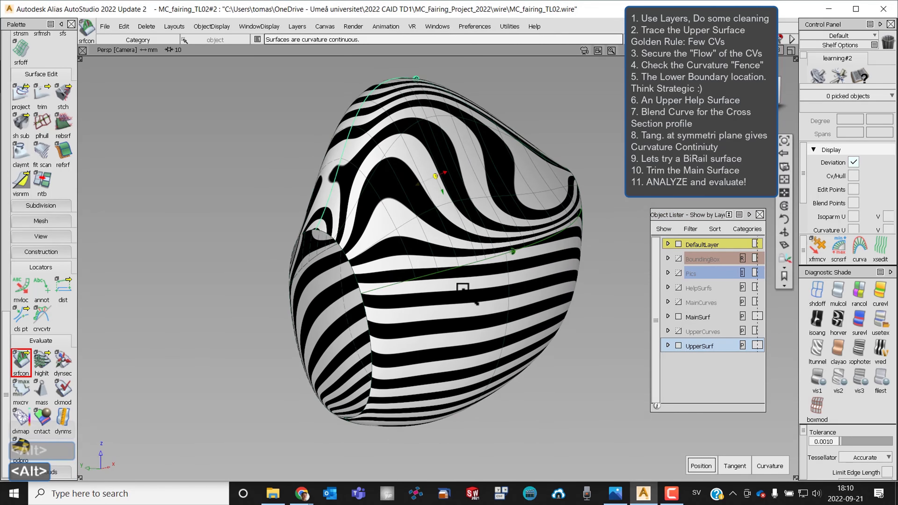
Step: Check continuity along the main surface's lower symmetry-plane edge and inspect the stripe flow over the mirrored fairing
{"action": "left_click_drag", "start_coordinate": [464, 290], "coordinate": [424, 242], "text": "alt+shift"}
{"action": "middle_click_drag", "start_coordinate": [424, 242], "coordinate": [418, 139], "text": "alt+shift"}
{"action": "left_click", "coordinate": [343, 290]}
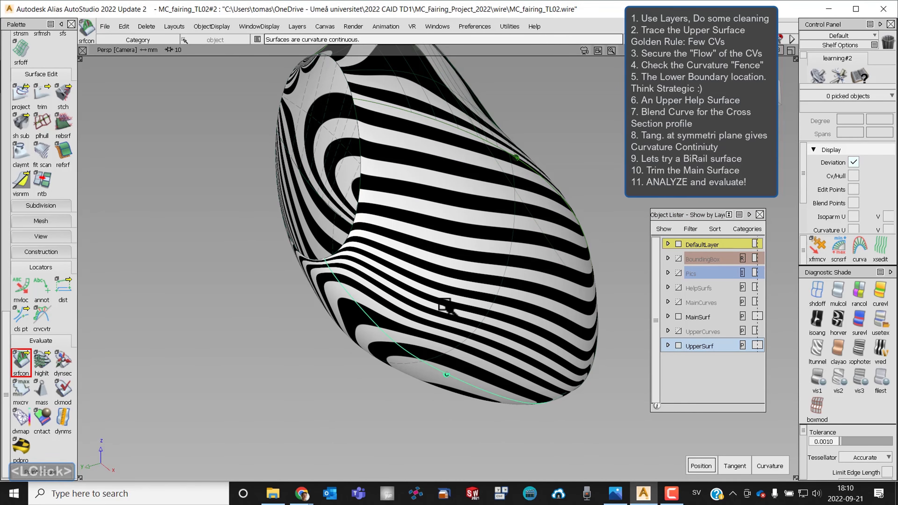
{"action": "left_click_drag", "start_coordinate": [445, 304], "coordinate": [465, 279], "text": "alt+shift"}
{"action": "right_click_drag", "start_coordinate": [465, 279], "coordinate": [431, 305], "text": "alt+shift"}
{"action": "middle_click_drag", "start_coordinate": [431, 304], "coordinate": [429, 353], "text": "alt+shift"}
{"action": "left_click_drag", "start_coordinate": [429, 354], "coordinate": [425, 335], "text": "alt+shift"}
{"action": "right_click_drag", "start_coordinate": [425, 335], "coordinate": [435, 338], "text": "alt+shift"}
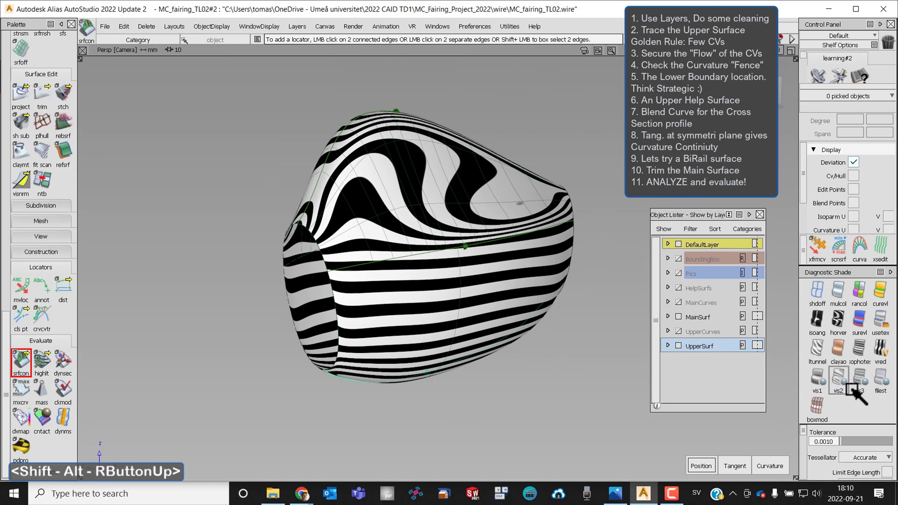
Step: Apply user-defined texture shading and examine the reflections across the seam between the surfaces
{"action": "left_click", "coordinate": [877, 321]}
{"action": "left_click", "coordinate": [470, 261], "text": "alt+shift"}
{"action": "left_click_drag", "start_coordinate": [469, 261], "coordinate": [494, 267], "text": "alt+shift"}
{"action": "right_click_drag", "start_coordinate": [493, 267], "coordinate": [500, 237], "text": "alt+shift"}
{"action": "middle_click_drag", "start_coordinate": [500, 237], "coordinate": [503, 277], "text": "alt+shift"}
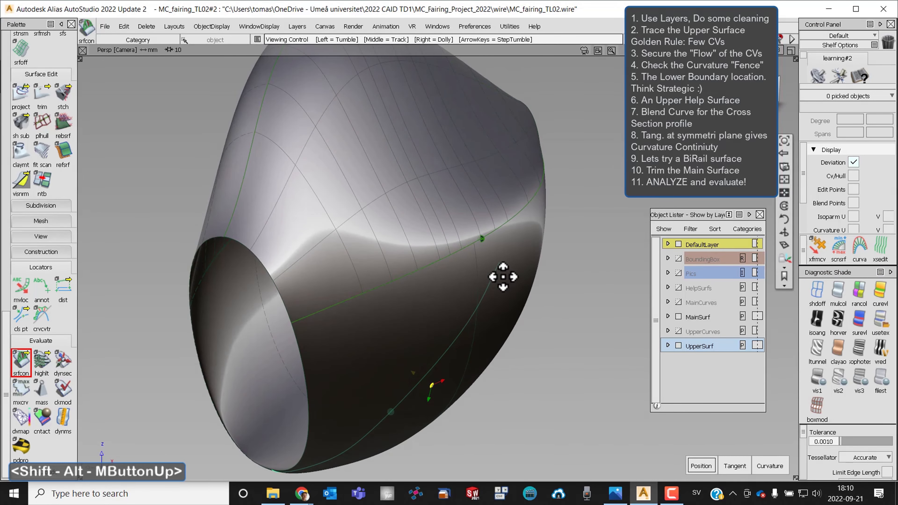
Step: Apply isoangle shading to the fairing, then detach and enlarge the Diagnostic Shade window to show its map options
{"action": "left_click", "coordinate": [814, 320]}
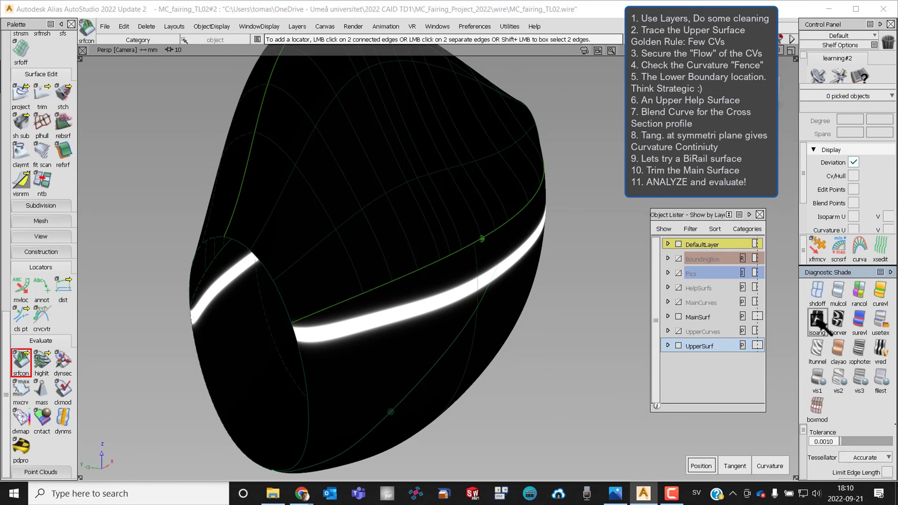
{"action": "scroll", "coordinate": [842, 454], "scroll_direction": "down", "scroll_amount": 3}
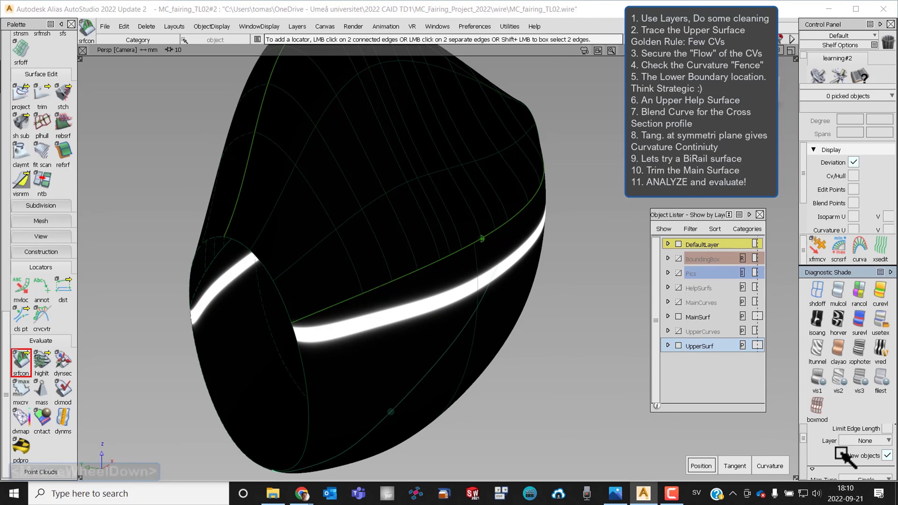
{"action": "left_click_drag", "start_coordinate": [839, 271], "coordinate": [595, 96]}
{"action": "left_click_drag", "start_coordinate": [598, 268], "coordinate": [599, 407]}
Step: Set the isoangle shading's map type to Multiple with 25 bands and inspect the color bands across both surfaces
{"action": "mouse_move", "coordinate": [621, 274]}
{"action": "left_mouse_down"}
{"action": "mouse_move", "coordinate": [617, 315]}
{"action": "mouse_move", "coordinate": [646, 313]}
{"action": "left_mouse_up"}
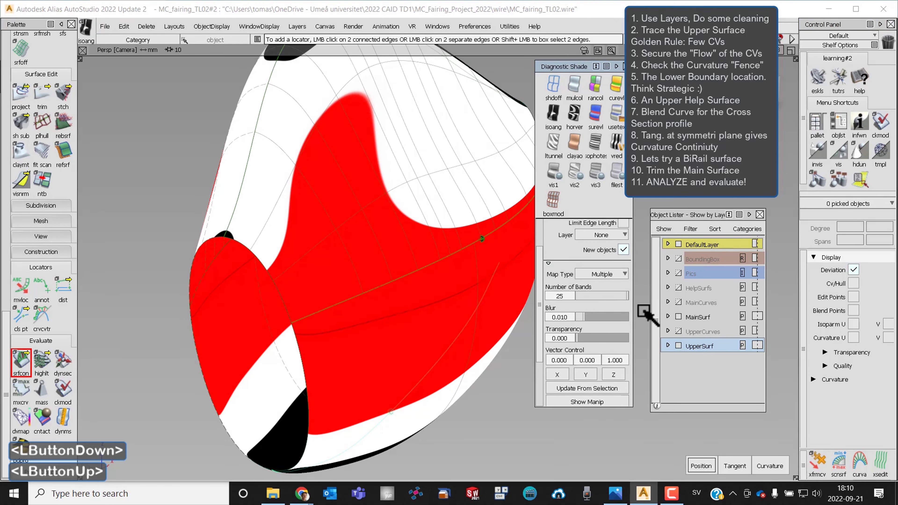
{"action": "left_click_drag", "start_coordinate": [305, 236], "coordinate": [336, 280], "text": "alt+shift"}
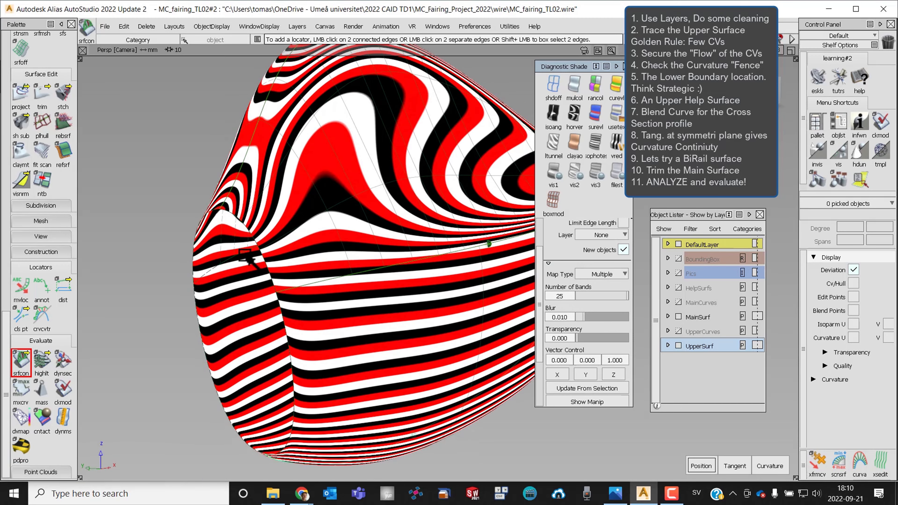
{"action": "left_click_drag", "start_coordinate": [397, 285], "coordinate": [353, 241], "text": "alt+shift"}
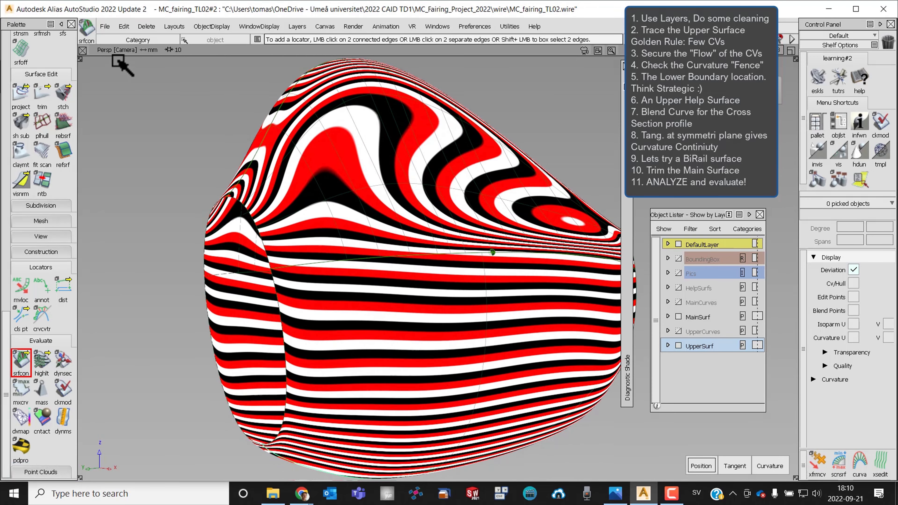
Step: Save the model as a new version named MC_fairing_TL03.wire in the project's wire folder
{"action": "left_click", "coordinate": [105, 27]}
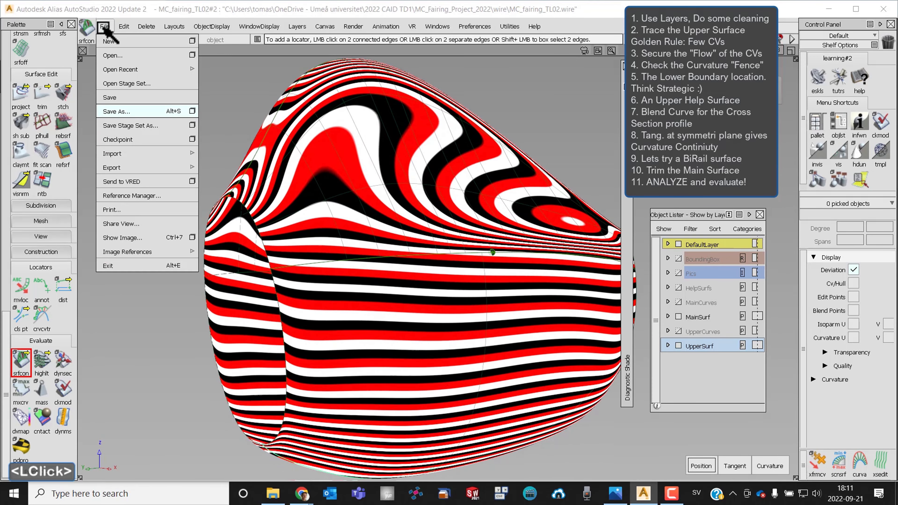
{"action": "left_click", "coordinate": [122, 112]}
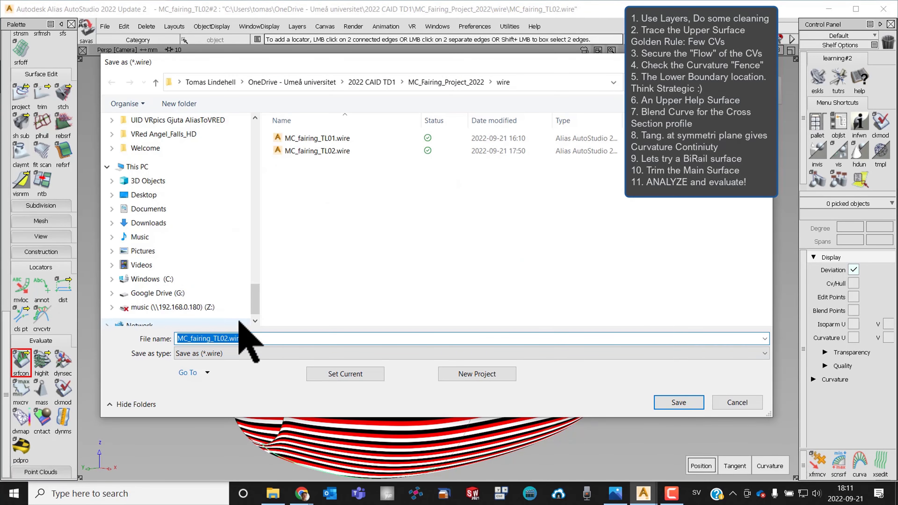
{"action": "left_click", "coordinate": [227, 339]}
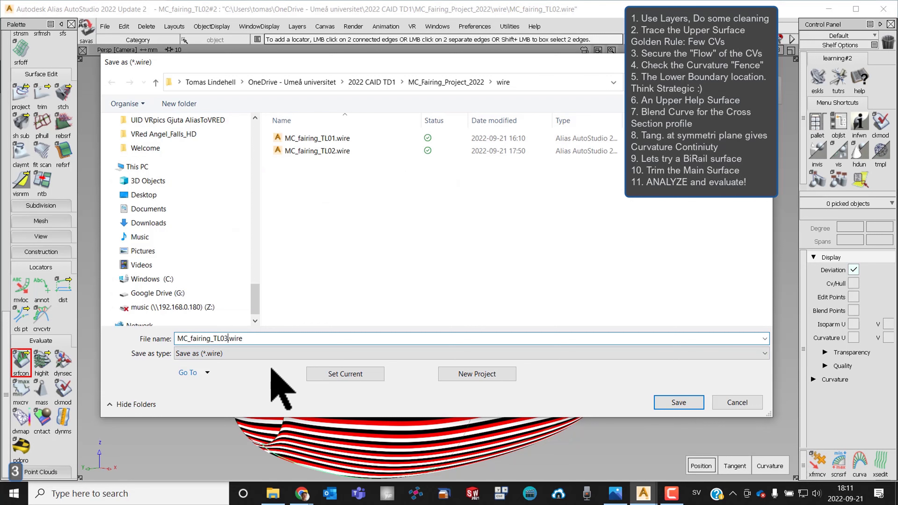
{"action": "key", "text": "Return"}
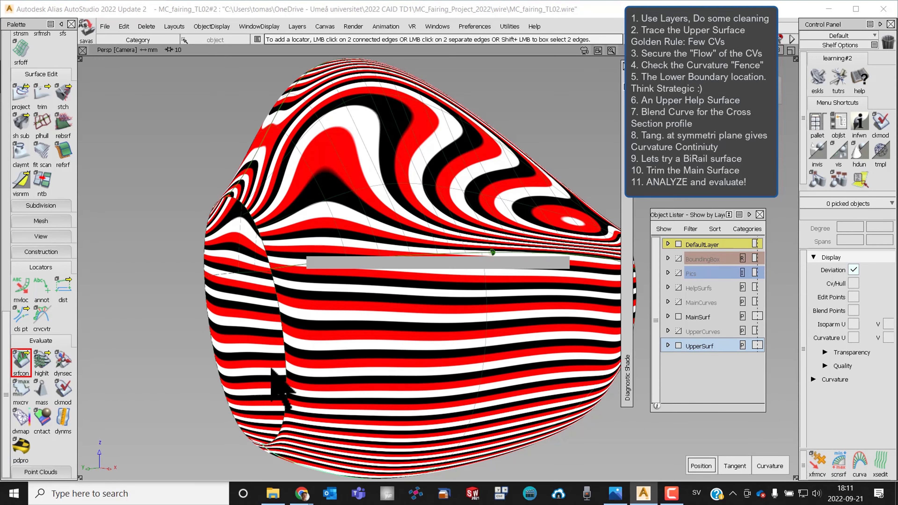